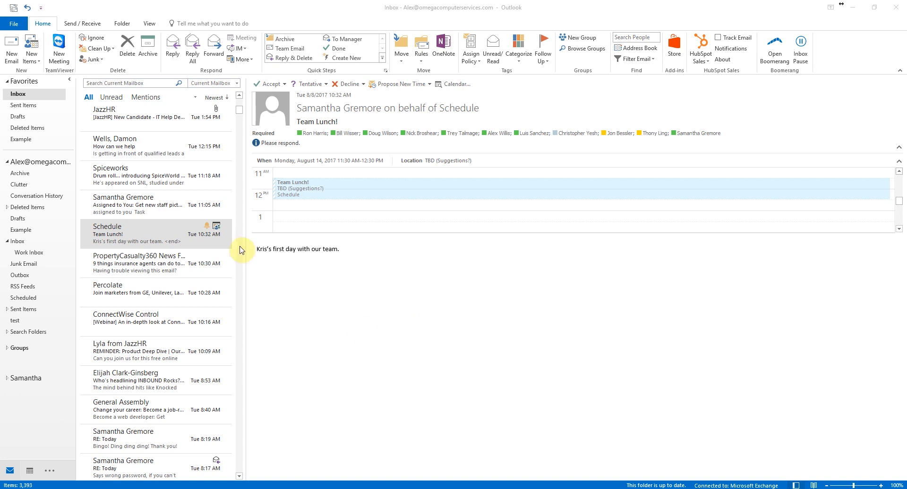
{"action": "left_click", "coordinate": [13, 26]}
{"action": "left_click", "coordinate": [13, 26]}
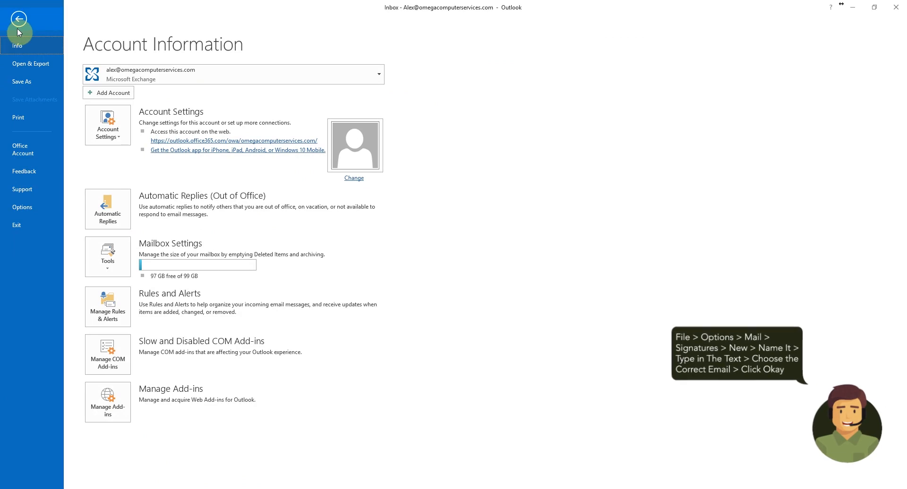
{"action": "left_click", "coordinate": [24, 211]}
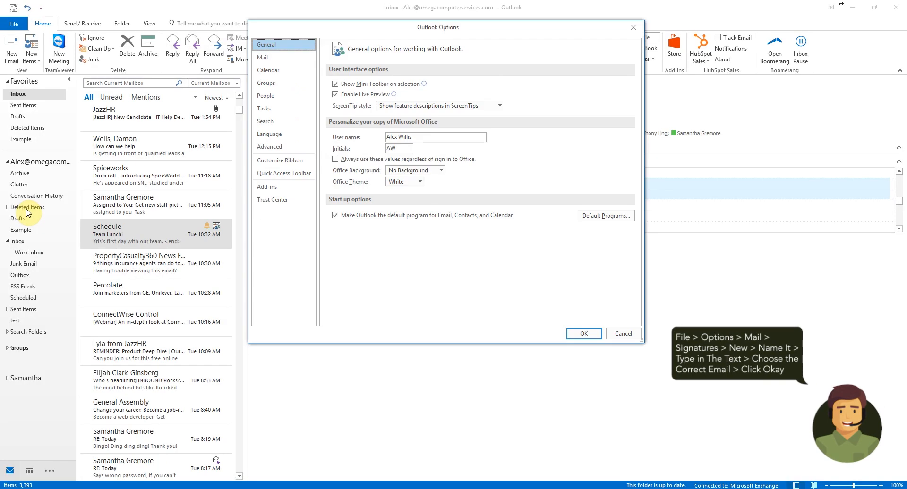
{"action": "left_click", "coordinate": [290, 60]}
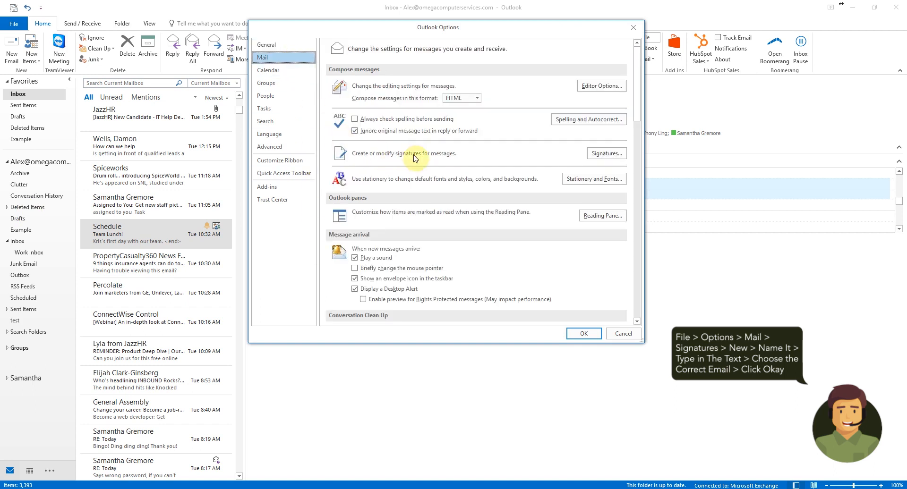
{"action": "left_click", "coordinate": [598, 157]}
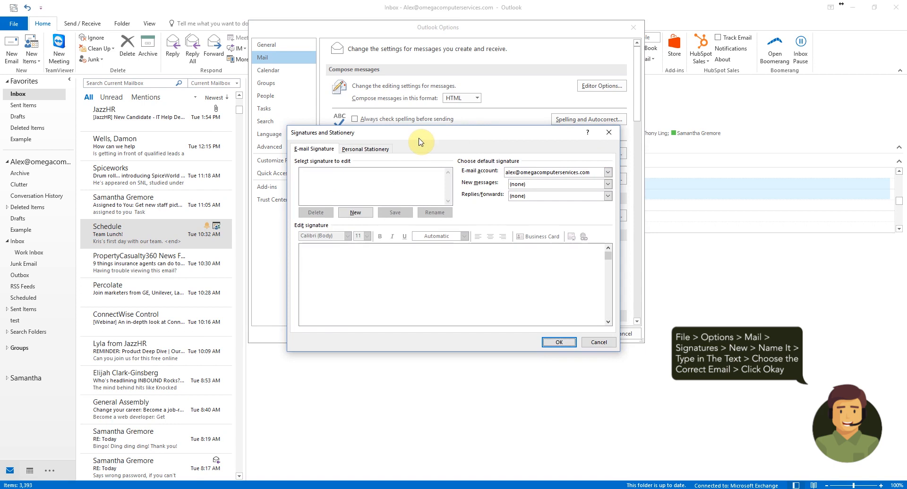
{"action": "left_click", "coordinate": [355, 213]}
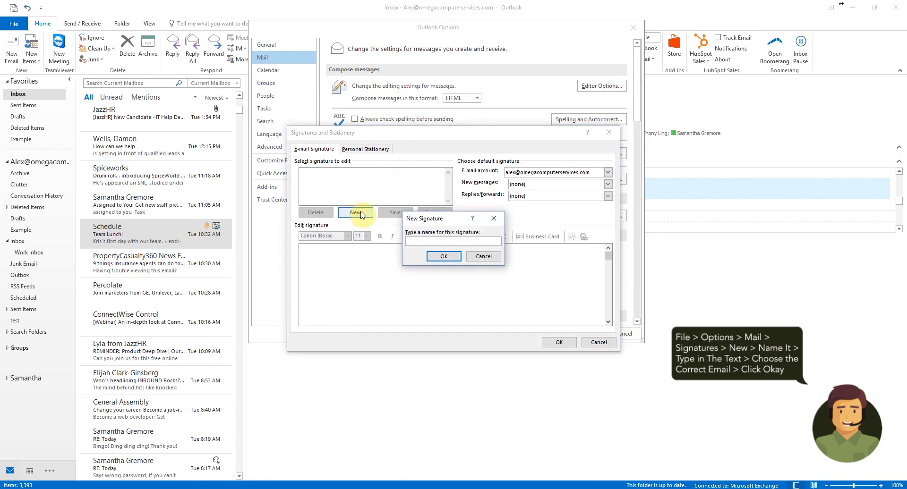
{"action": "type", "text": "Alex New"}
{"action": "left_click", "coordinate": [443, 257]}
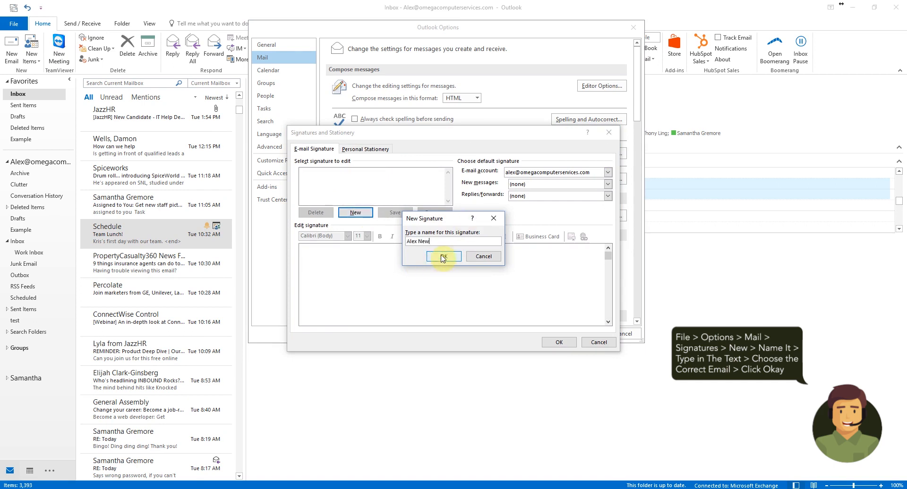
{"action": "left_click", "coordinate": [378, 261]}
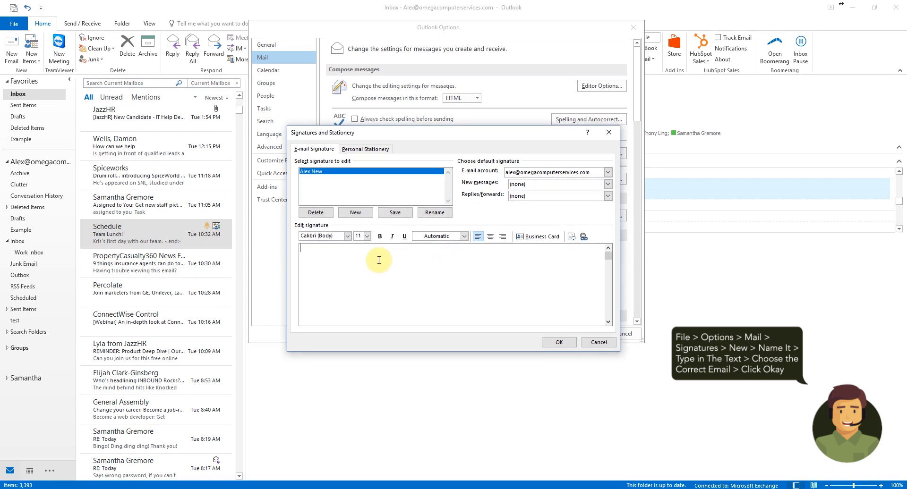
{"action": "type", "text": "Thank you,"}
{"action": "key", "text": "Return"}
{"action": "type", "text": "Alex Willis"}
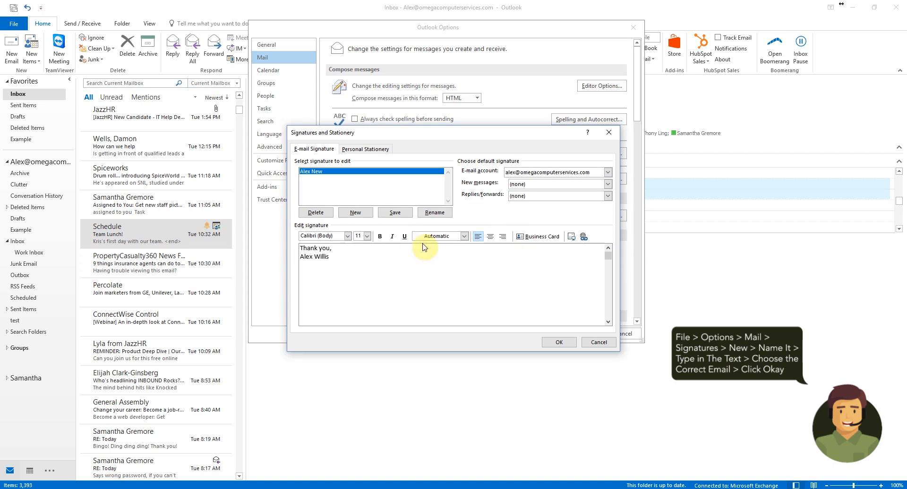
{"action": "left_click", "coordinate": [392, 214]}
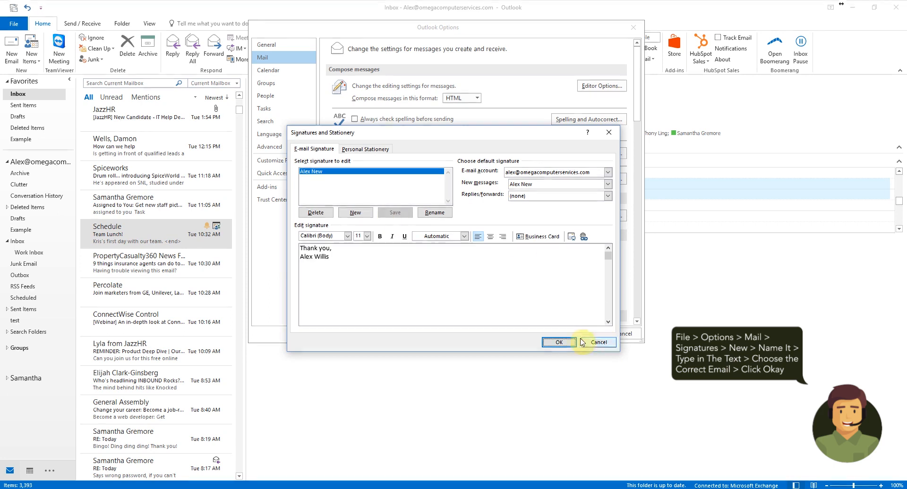
{"action": "left_click", "coordinate": [562, 342]}
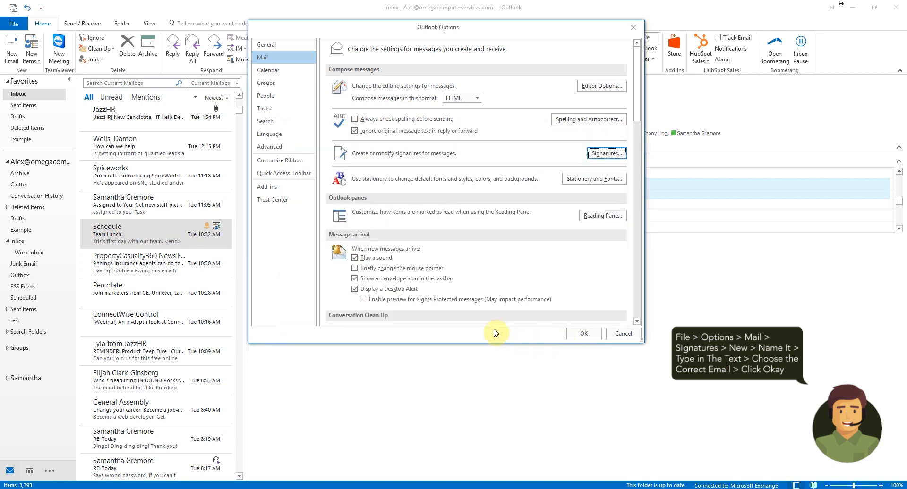
{"action": "left_click", "coordinate": [591, 335]}
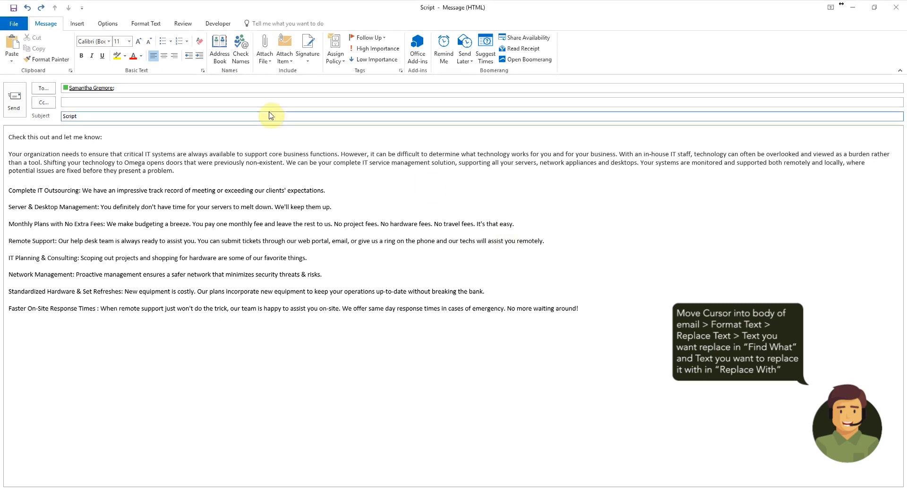
{"action": "left_click", "coordinate": [154, 25]}
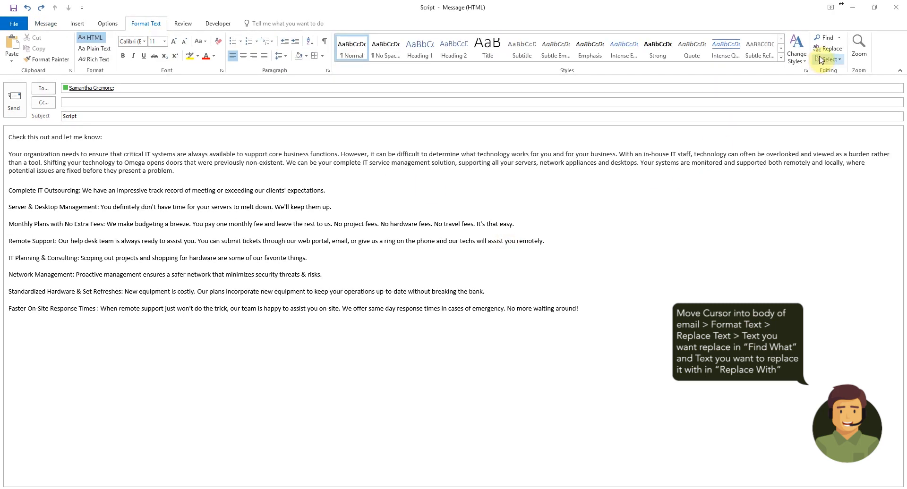
{"action": "left_click", "coordinate": [830, 49]}
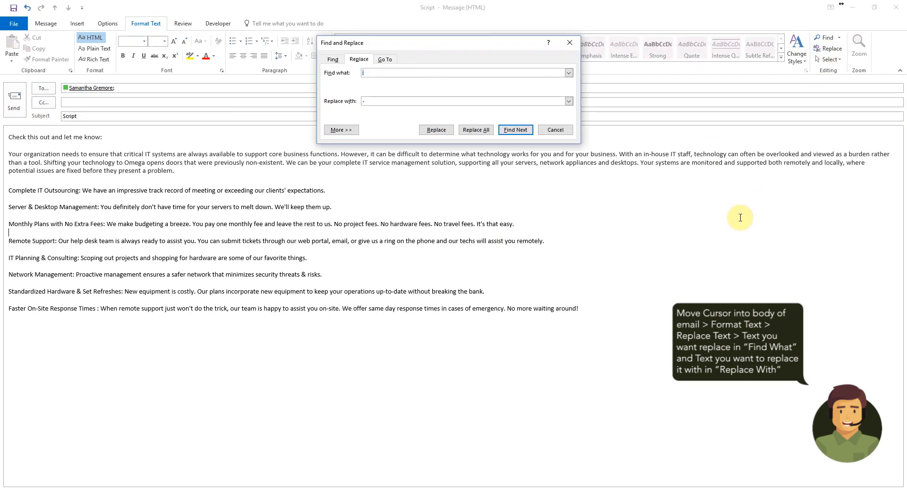
{"action": "left_click", "coordinate": [381, 101]}
{"action": "left_click", "coordinate": [516, 130]}
{"action": "left_click", "coordinate": [515, 130]}
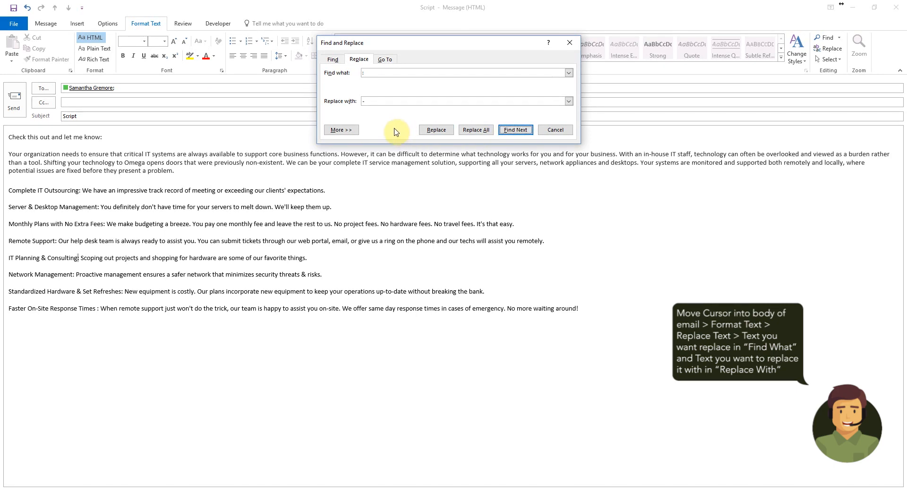
{"action": "left_click", "coordinate": [349, 133]}
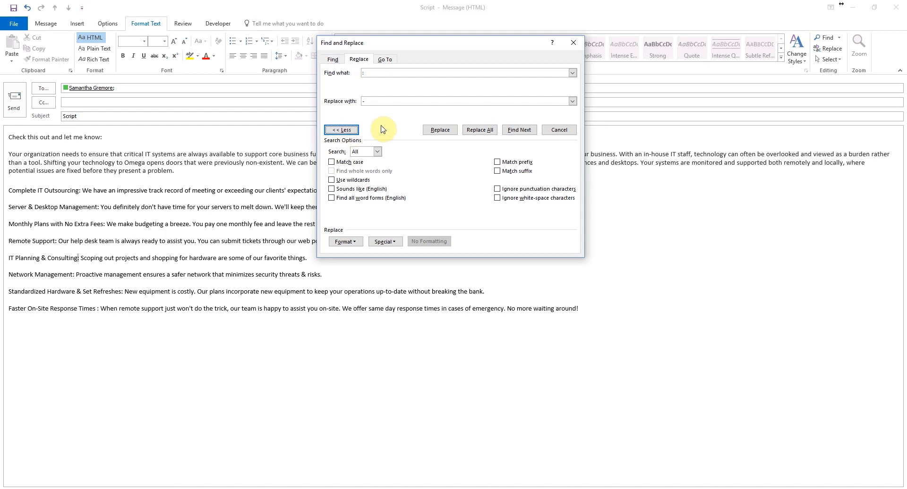
{"action": "left_click", "coordinate": [355, 241]}
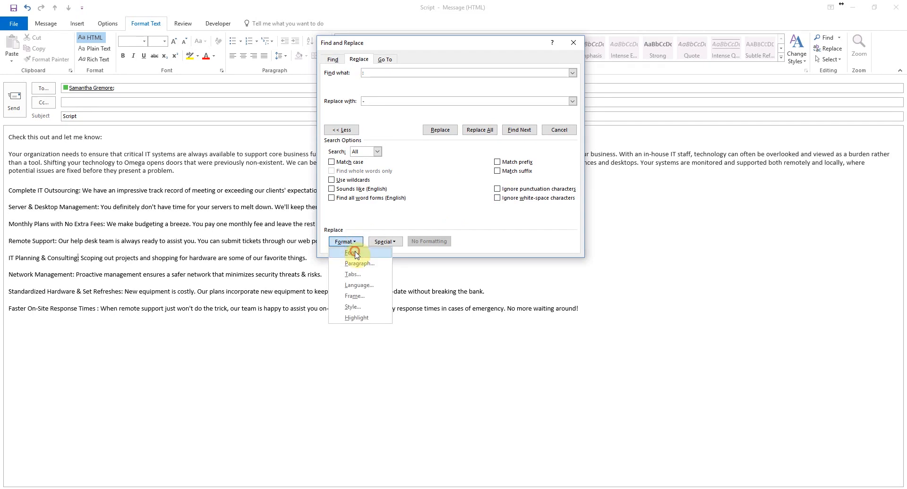
{"action": "left_click", "coordinate": [354, 253]}
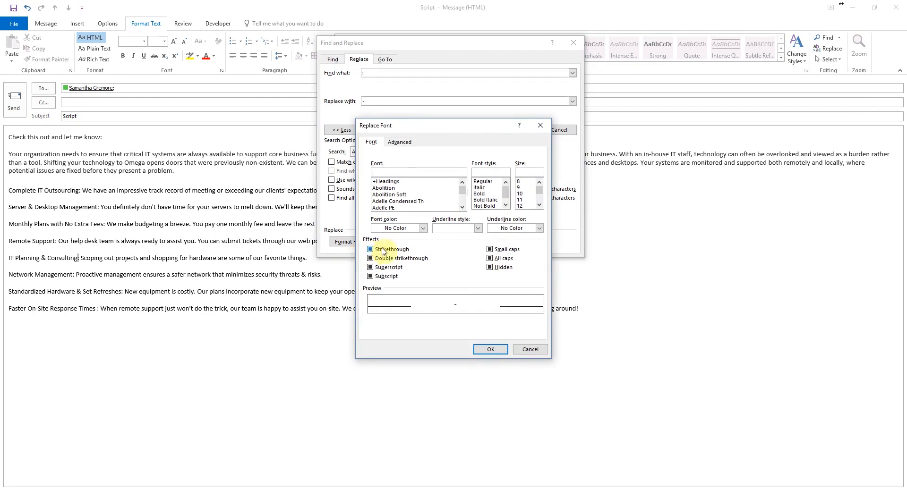
{"action": "left_click", "coordinate": [539, 205]}
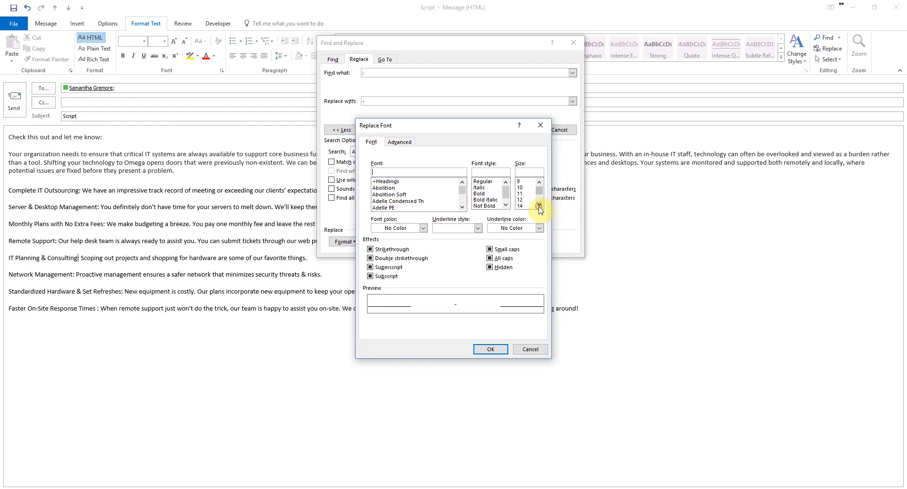
{"action": "left_click", "coordinate": [525, 205]}
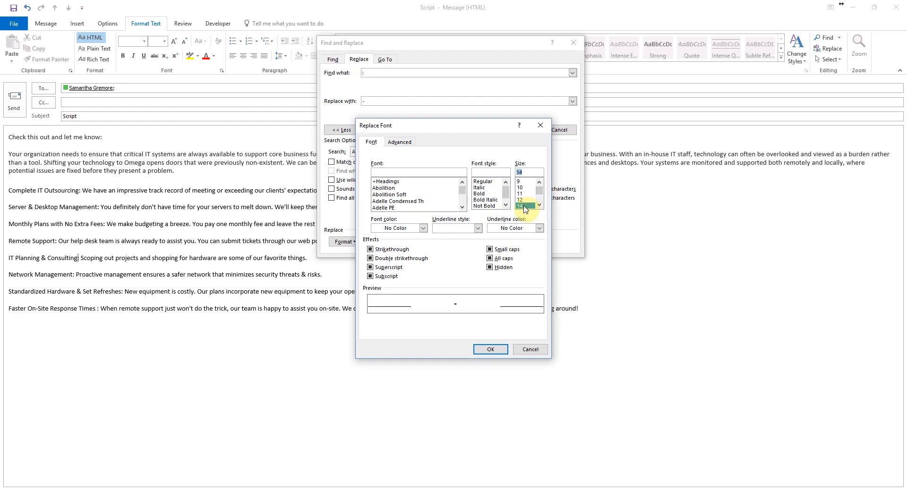
{"action": "left_click", "coordinate": [481, 194]}
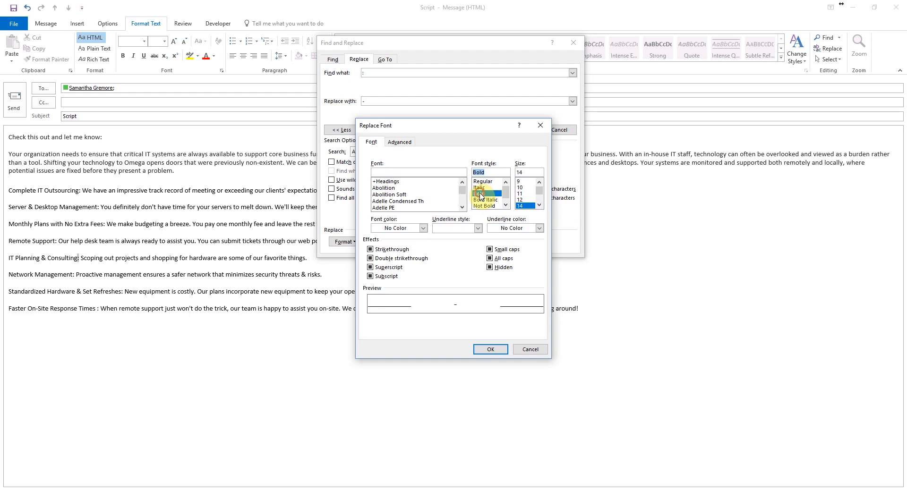
{"action": "left_click", "coordinate": [481, 201]}
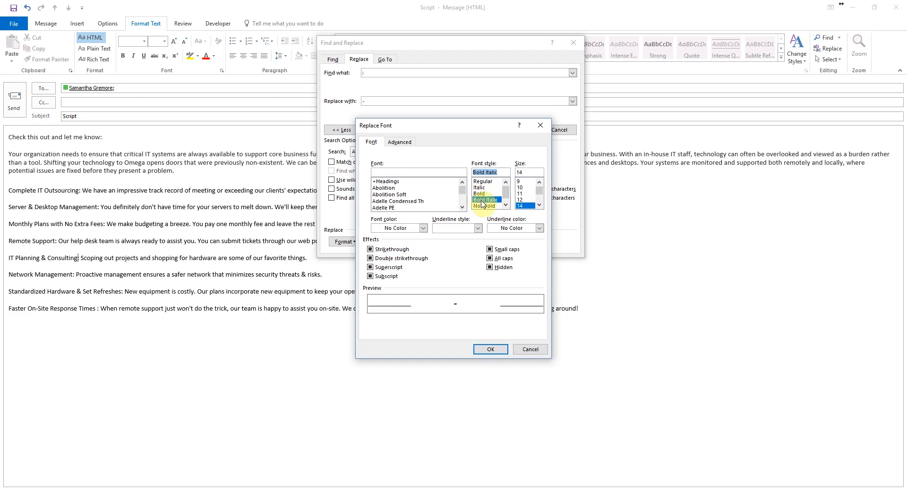
{"action": "left_click", "coordinate": [485, 205]}
{"action": "left_click", "coordinate": [486, 193]}
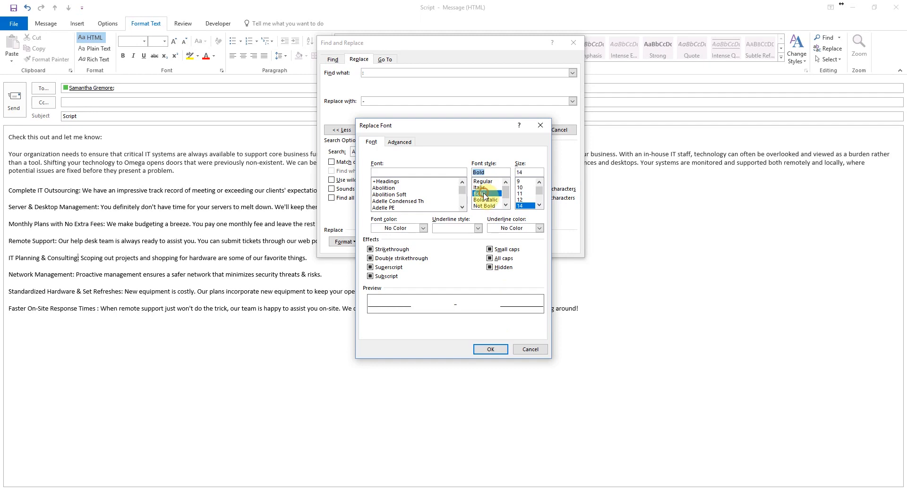
{"action": "left_click", "coordinate": [492, 350]}
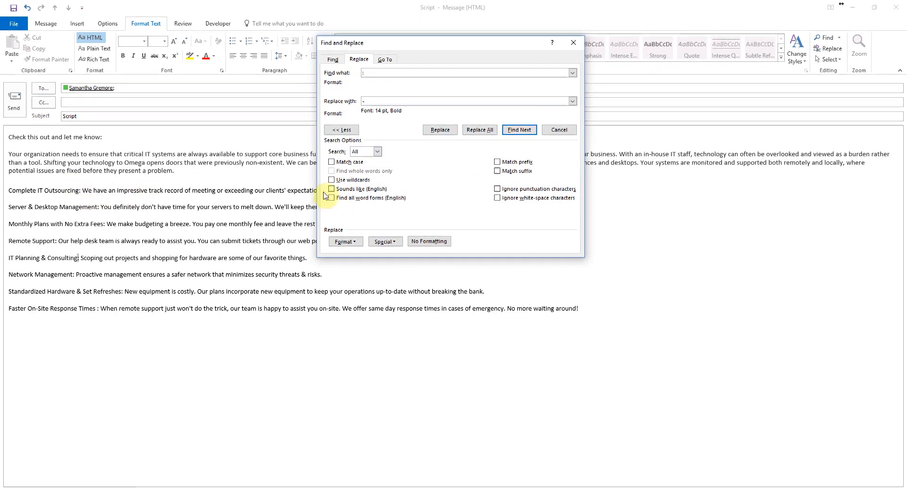
{"action": "left_click", "coordinate": [484, 131]}
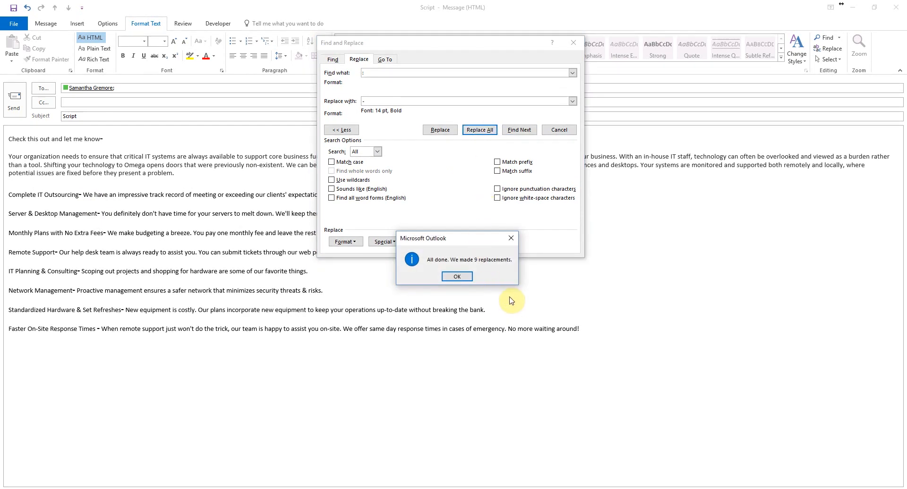
{"action": "left_click", "coordinate": [457, 276]}
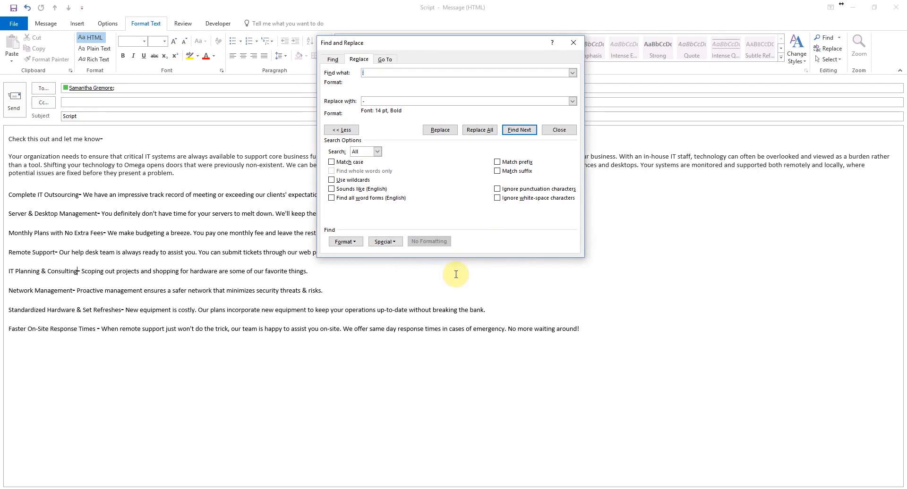
{"action": "left_click", "coordinate": [579, 41]}
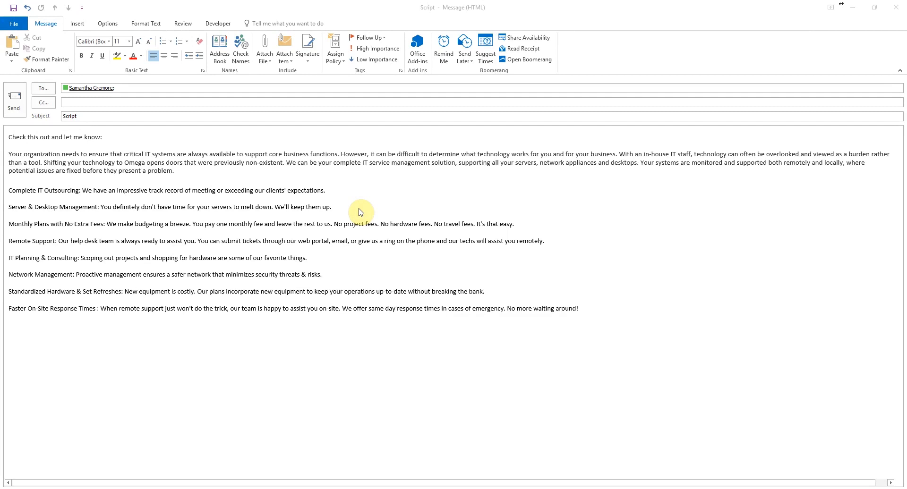
{"action": "left_click", "coordinate": [34, 341]}
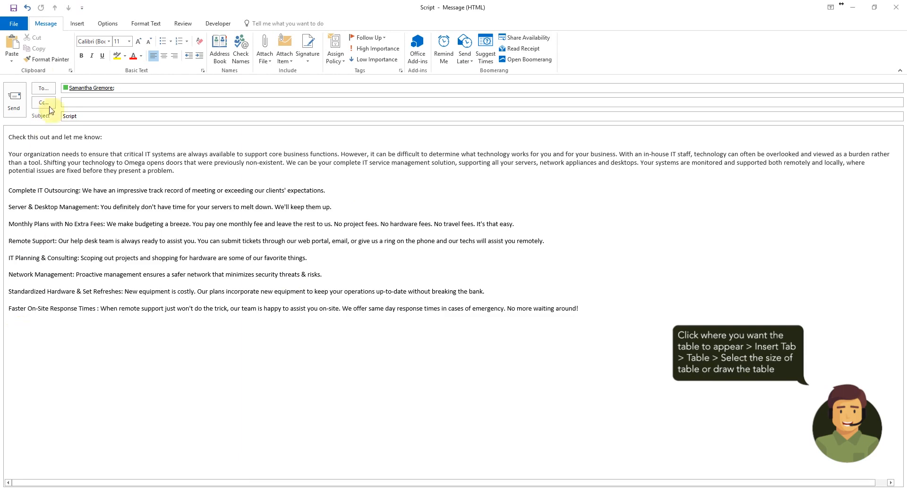
{"action": "left_click", "coordinate": [78, 23]}
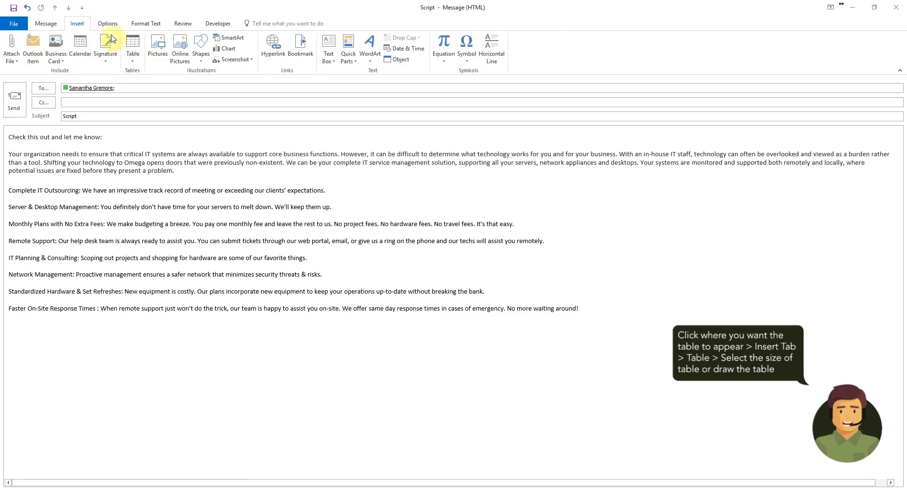
{"action": "left_click", "coordinate": [134, 60]}
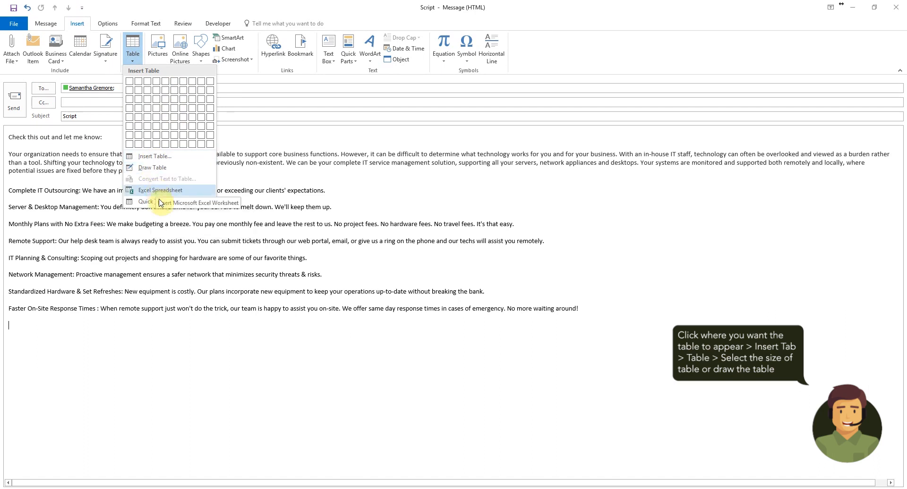
{"action": "mouse_move", "coordinate": [160, 202]}
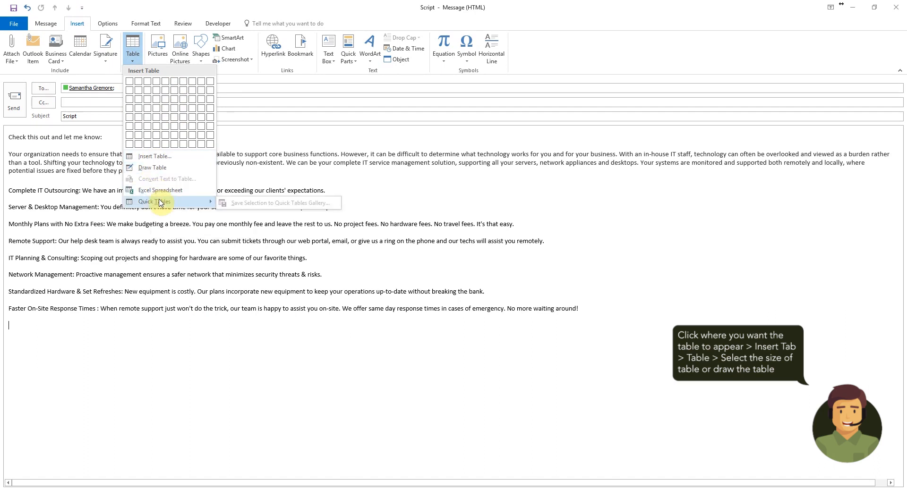
{"action": "left_click", "coordinate": [151, 94]}
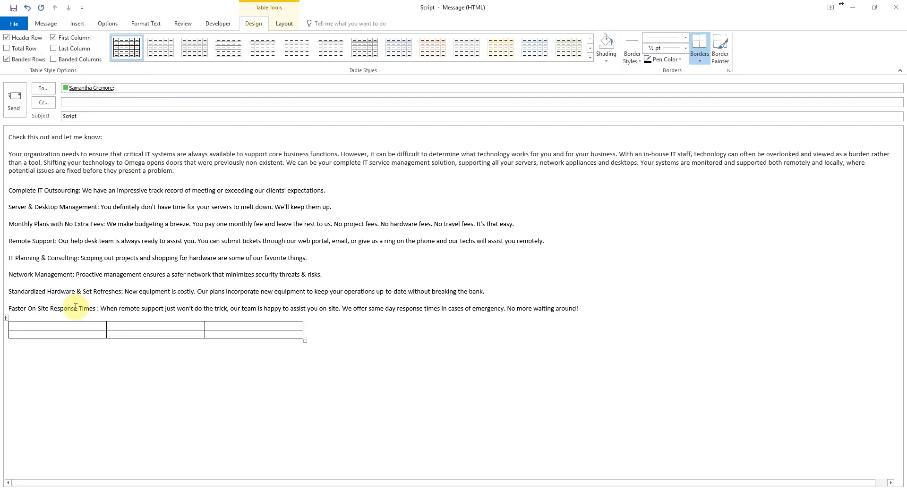
{"action": "type", "text": "Yes"}
{"action": "key", "text": "Tab"}
{"action": "type", "text": "No"}
{"action": "type", "text": "May"}
{"action": "type", "text": "be"}
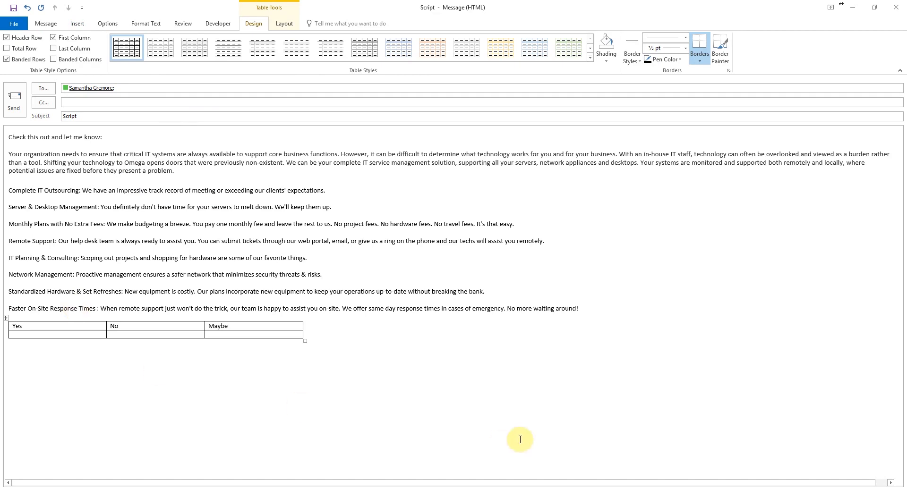
{"action": "left_click", "coordinate": [342, 389]}
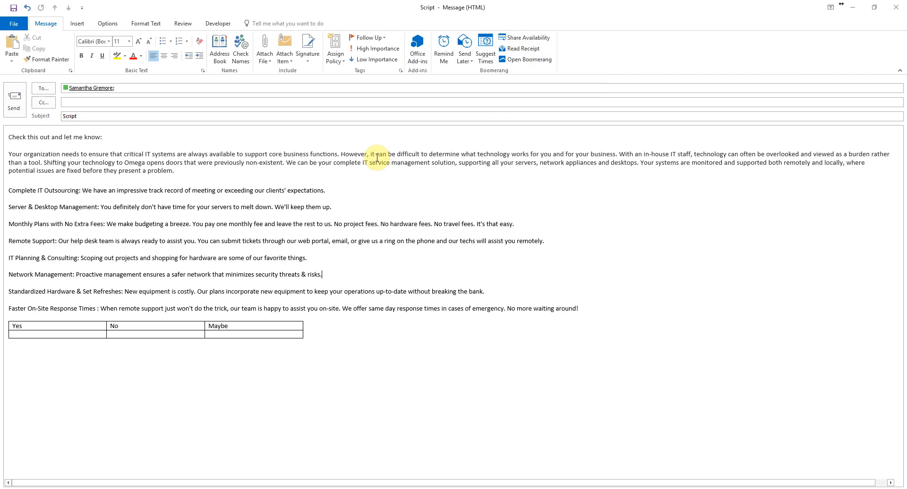
{"action": "left_click", "coordinate": [108, 23]}
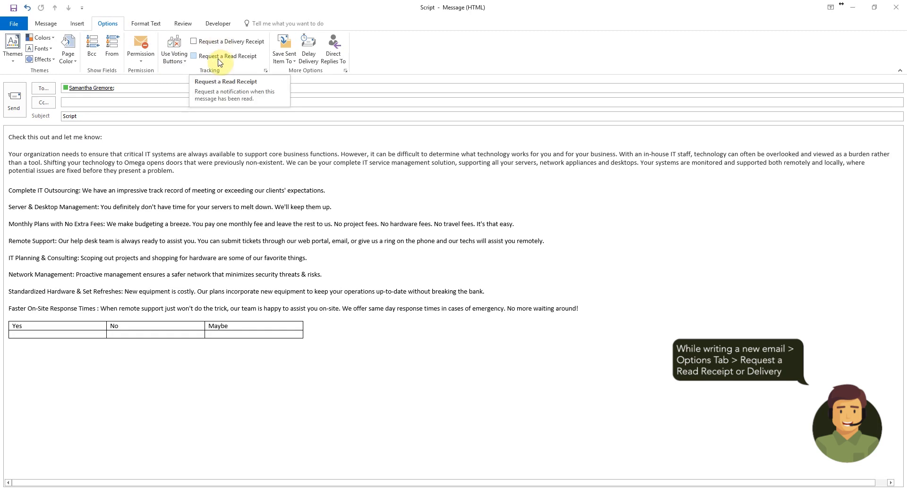
{"action": "left_click", "coordinate": [194, 56]}
{"action": "left_click", "coordinate": [194, 42]}
{"action": "left_click", "coordinate": [195, 56]}
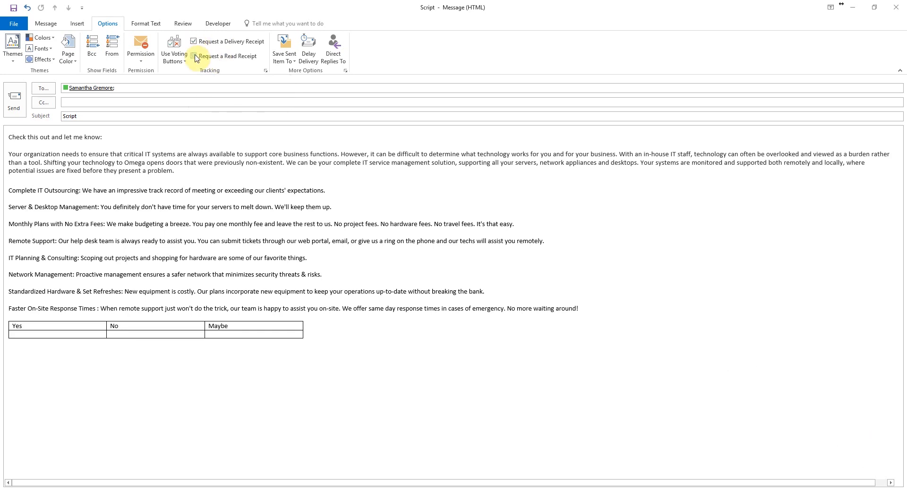
{"action": "left_click", "coordinate": [194, 56]}
{"action": "left_click", "coordinate": [194, 42]}
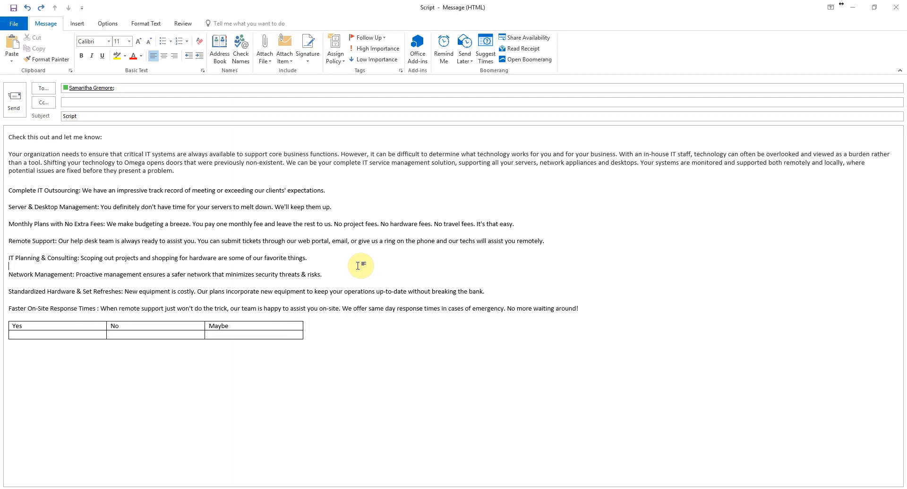
{"action": "left_click", "coordinate": [13, 100]}
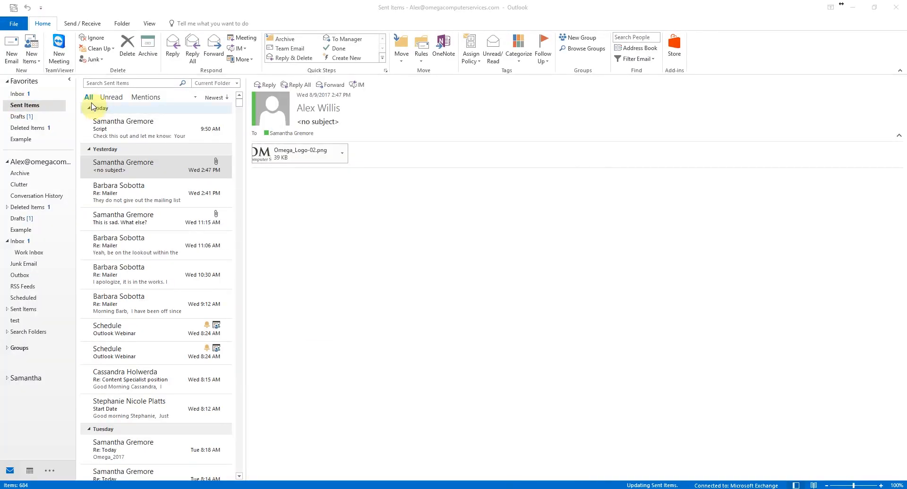
{"action": "double_click", "coordinate": [131, 126]}
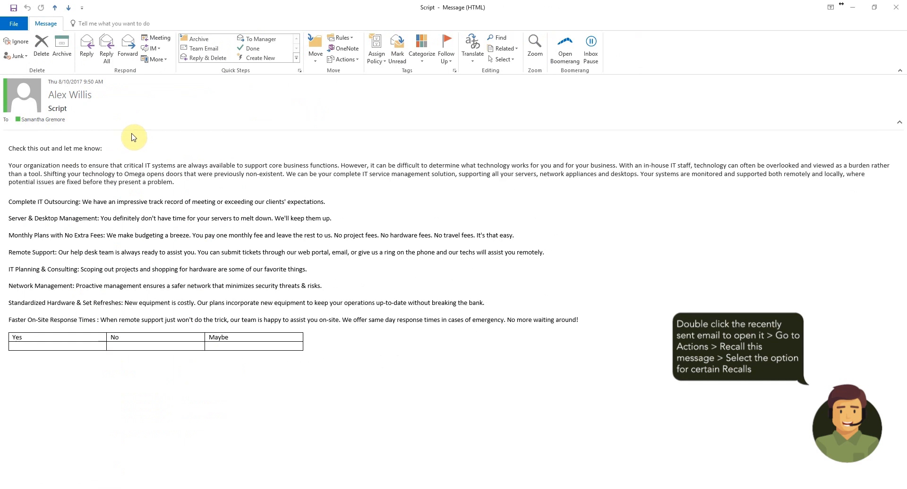
{"action": "left_click", "coordinate": [357, 60]}
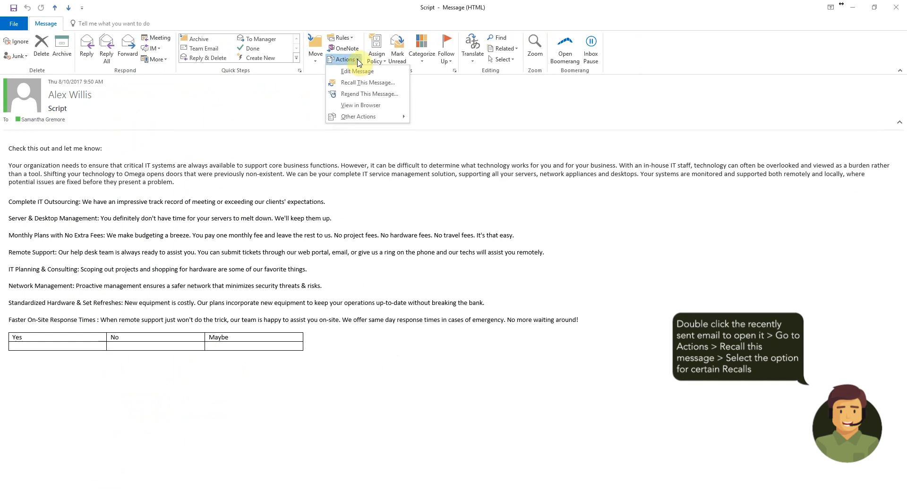
{"action": "left_click", "coordinate": [368, 84]}
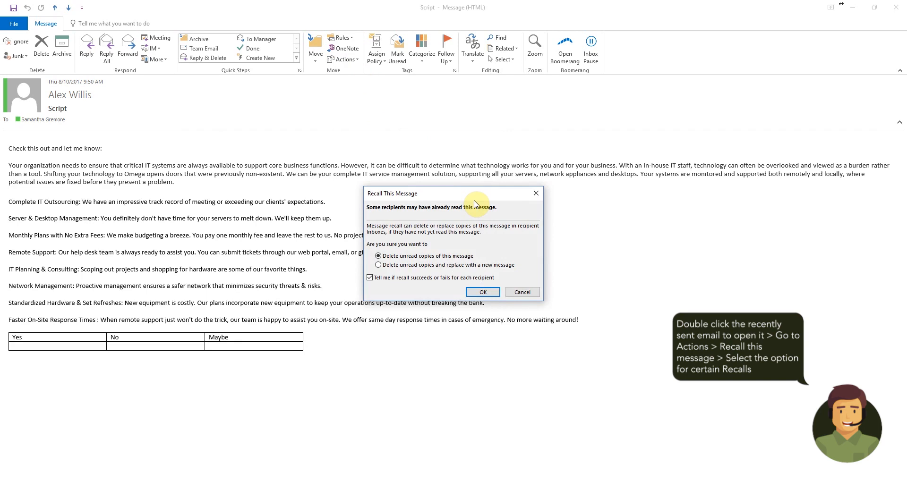
{"action": "left_click", "coordinate": [483, 293]}
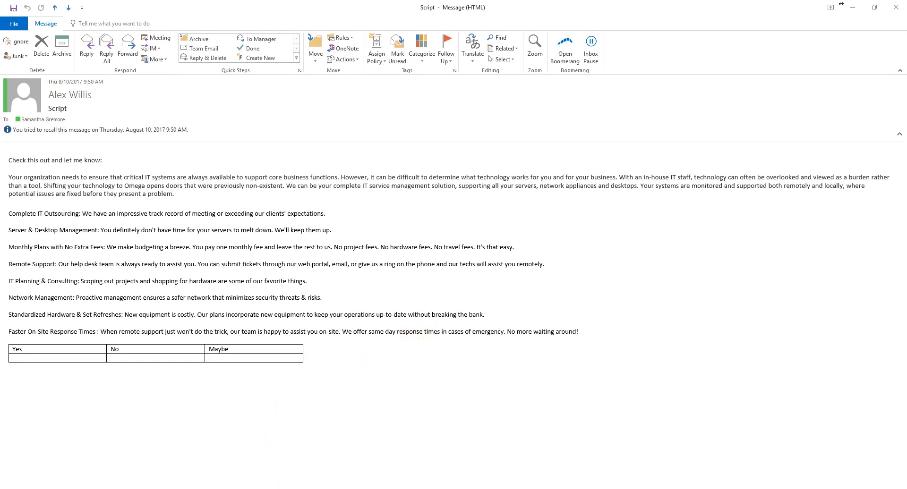
{"action": "mouse_move", "coordinate": [290, 488]}
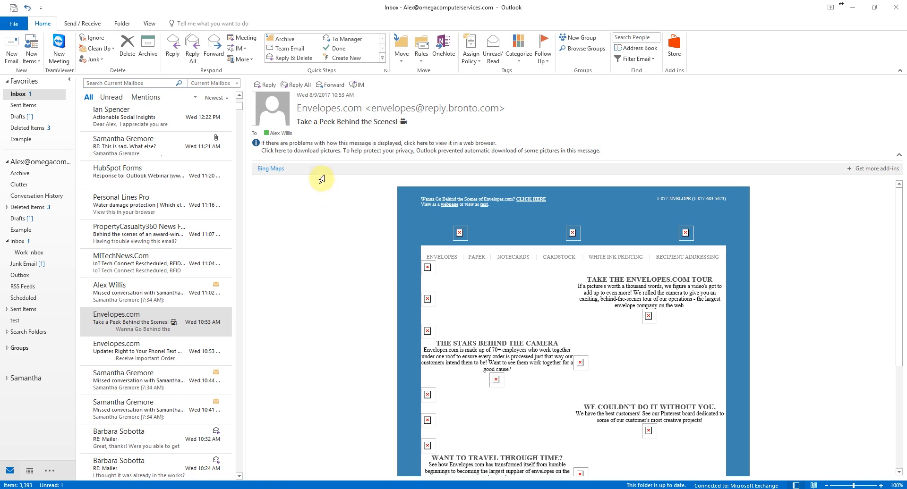
{"action": "left_click", "coordinate": [310, 151]}
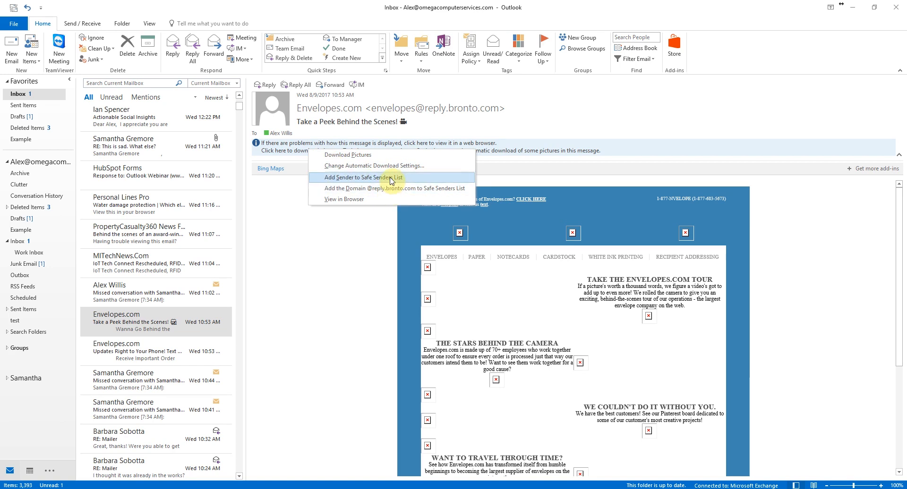
{"action": "left_click", "coordinate": [335, 179]}
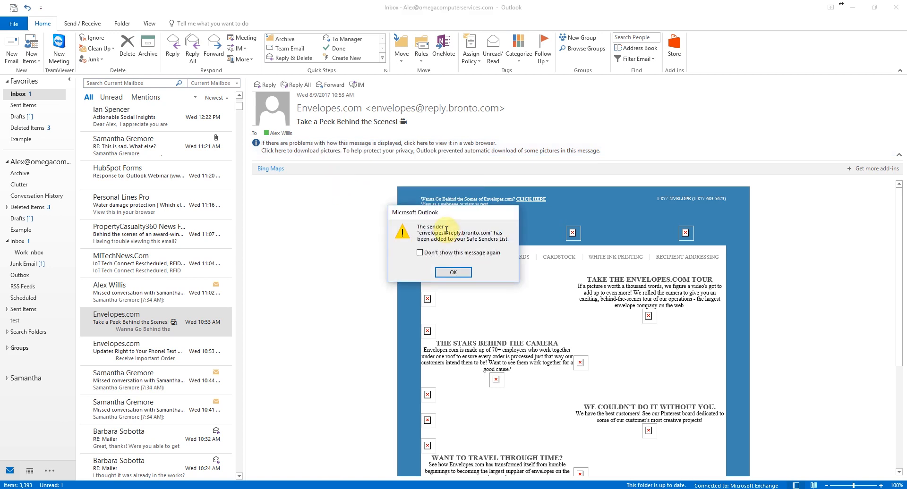
{"action": "left_click", "coordinate": [427, 254]}
{"action": "left_click", "coordinate": [454, 273]}
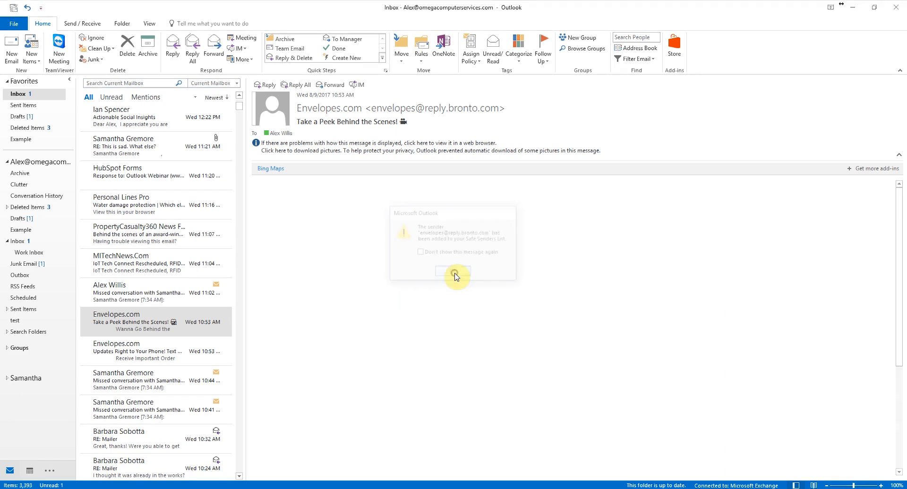
{"action": "left_click", "coordinate": [282, 149]}
{"action": "left_click", "coordinate": [290, 157]}
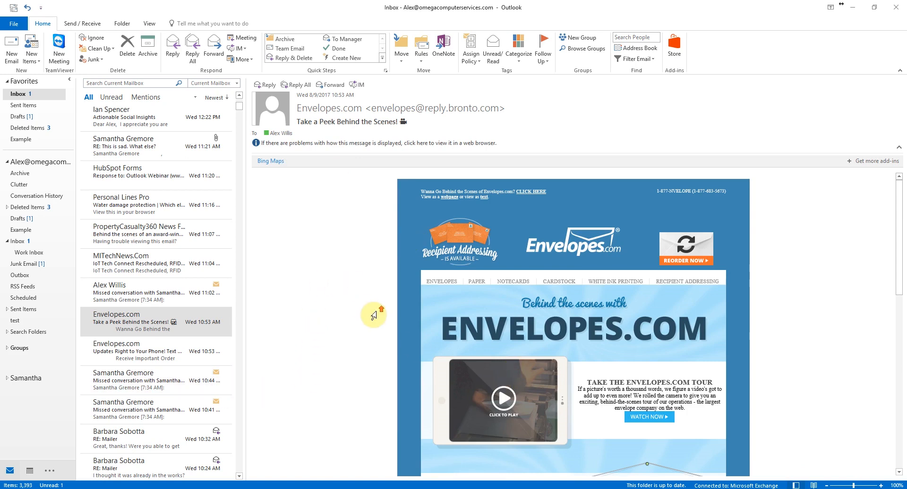
{"action": "scroll", "coordinate": [517, 329], "scroll_direction": "down", "scroll_amount": 5}
{"action": "scroll", "coordinate": [640, 355], "scroll_direction": "down", "scroll_amount": 10}
{"action": "scroll", "coordinate": [639, 355], "scroll_direction": "up", "scroll_amount": 15}
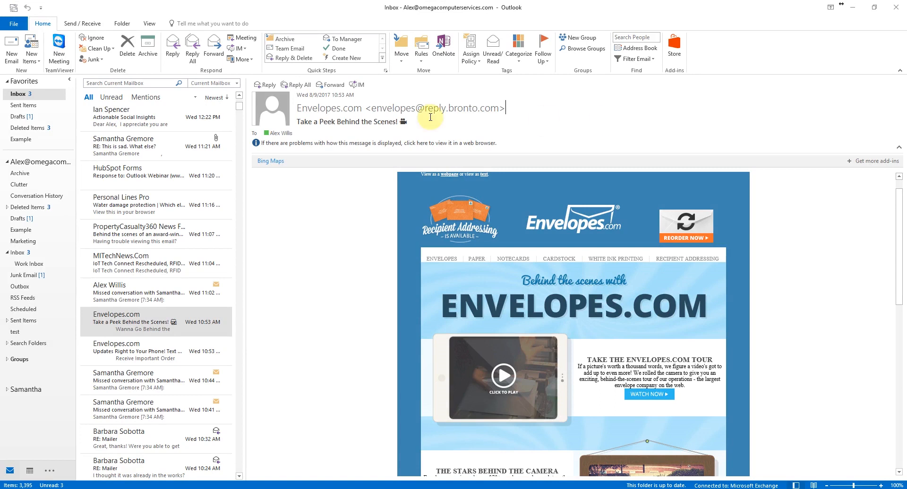
- Turn on automatic out-of-office replies from the account settings
{"action": "left_click", "coordinate": [13, 24]}
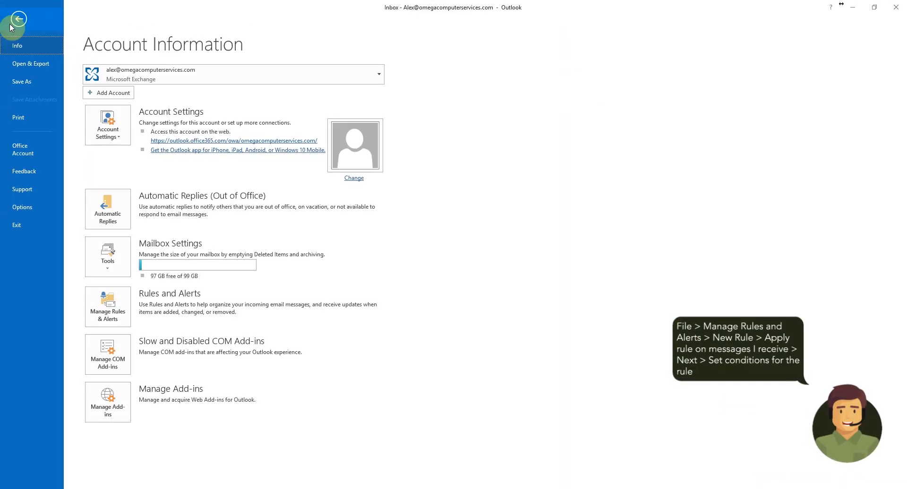
{"action": "left_click", "coordinate": [113, 207]}
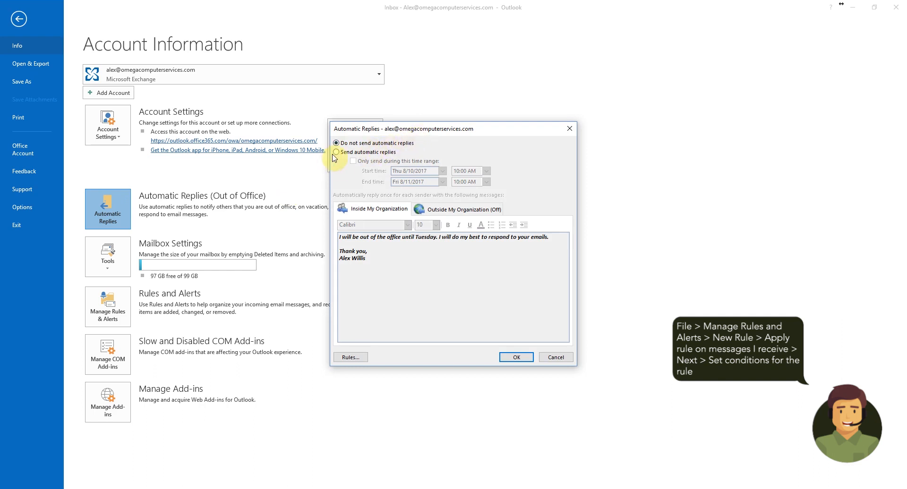
{"action": "left_click", "coordinate": [336, 152]}
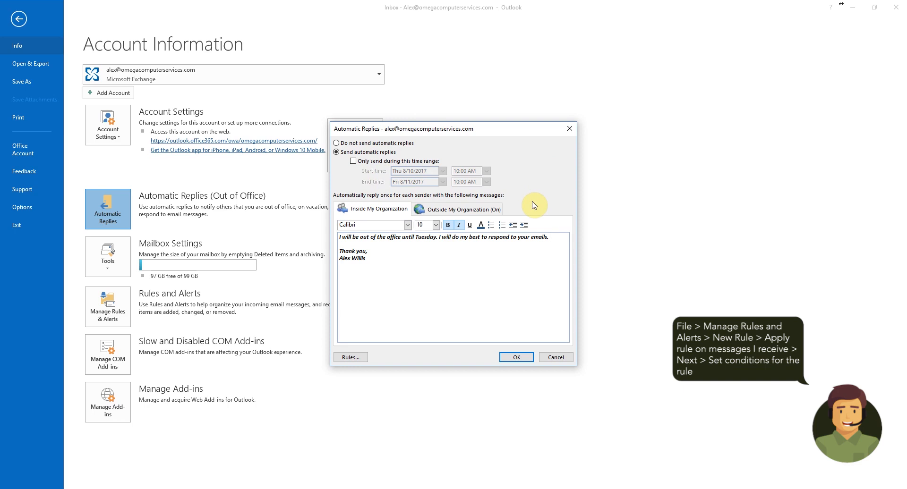
- Make the inside-organization reply message bold, not italic, and save the settings
{"action": "left_click", "coordinate": [416, 270]}
{"action": "key", "text": "ctrl+a"}
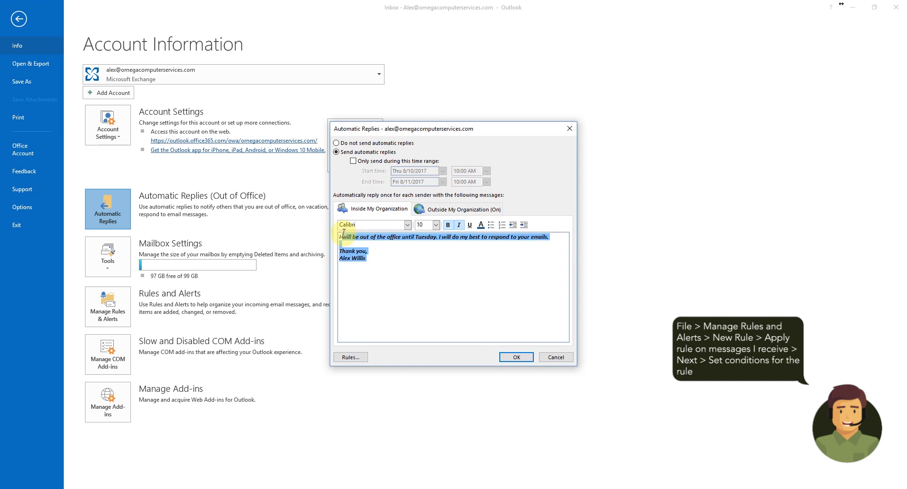
{"action": "left_click", "coordinate": [458, 225]}
{"action": "left_click", "coordinate": [448, 225]}
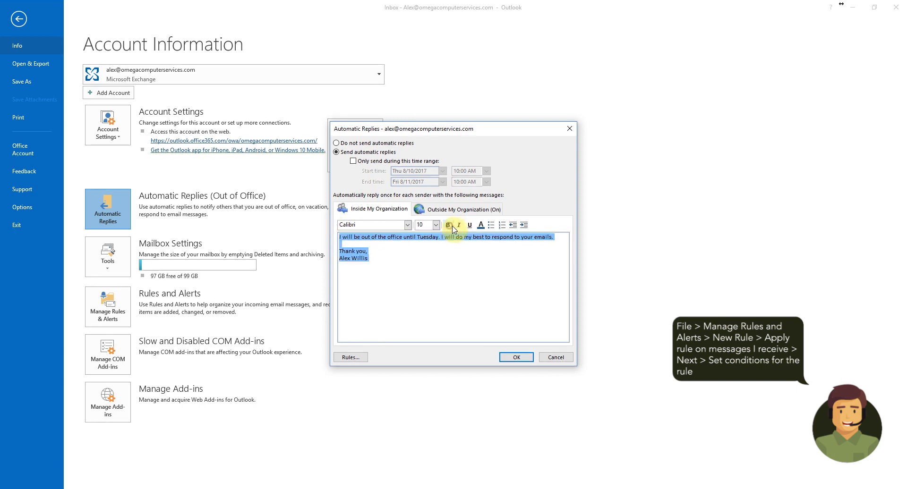
{"action": "left_click", "coordinate": [448, 225]}
{"action": "left_click", "coordinate": [425, 265]}
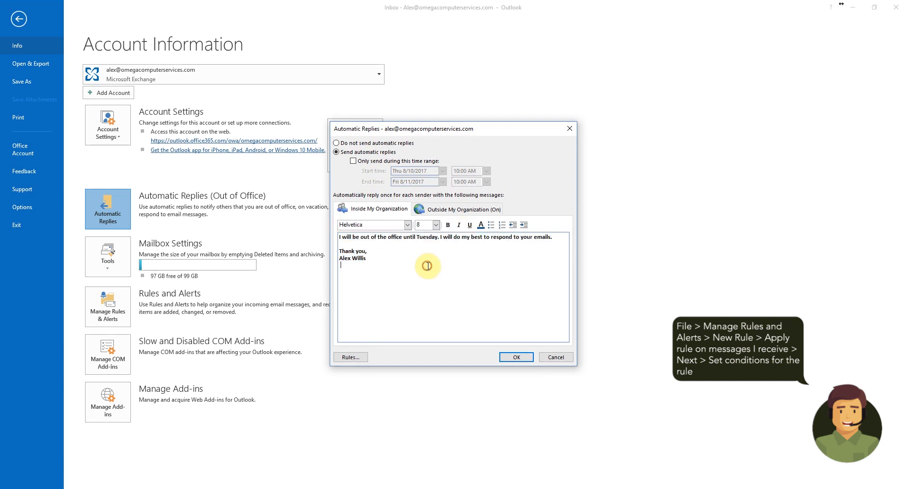
{"action": "left_click", "coordinate": [451, 210]}
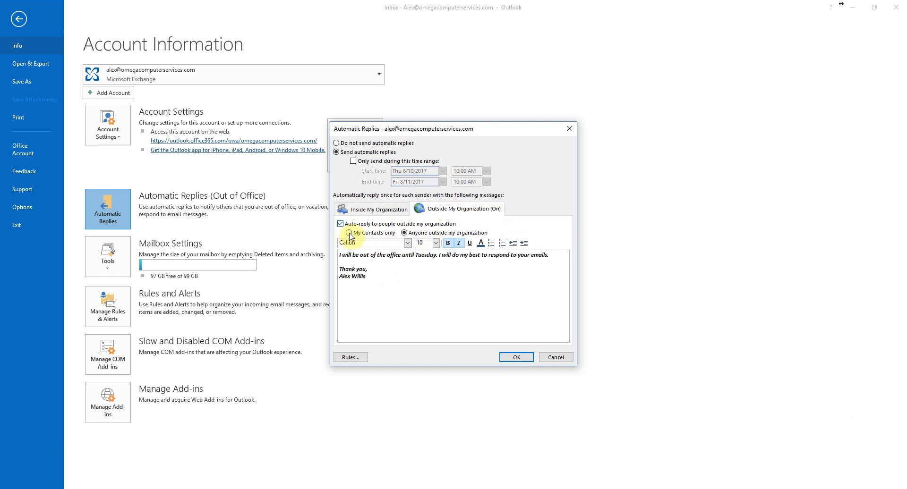
{"action": "left_click", "coordinate": [365, 213]}
{"action": "left_click", "coordinate": [516, 358]}
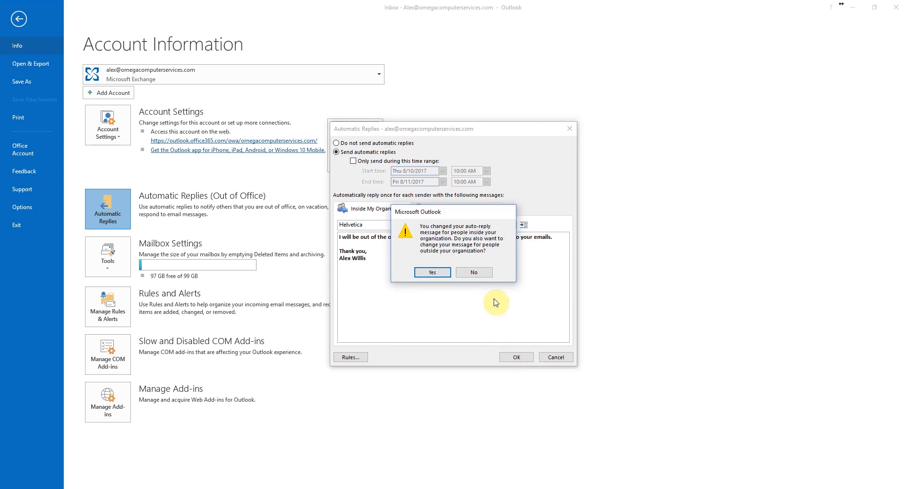
- Copy the message to outside senders with italics removed, then save and close
{"action": "left_click", "coordinate": [429, 274]}
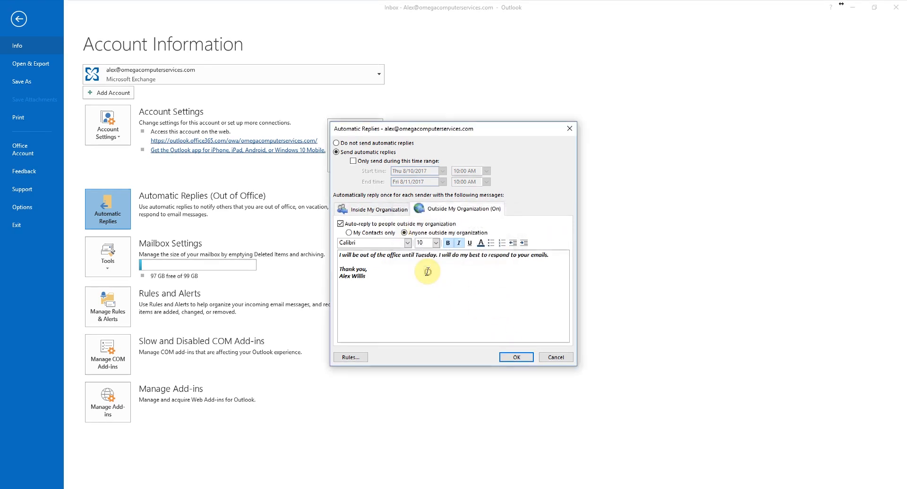
{"action": "left_click_drag", "start_coordinate": [368, 276], "coordinate": [320, 247]}
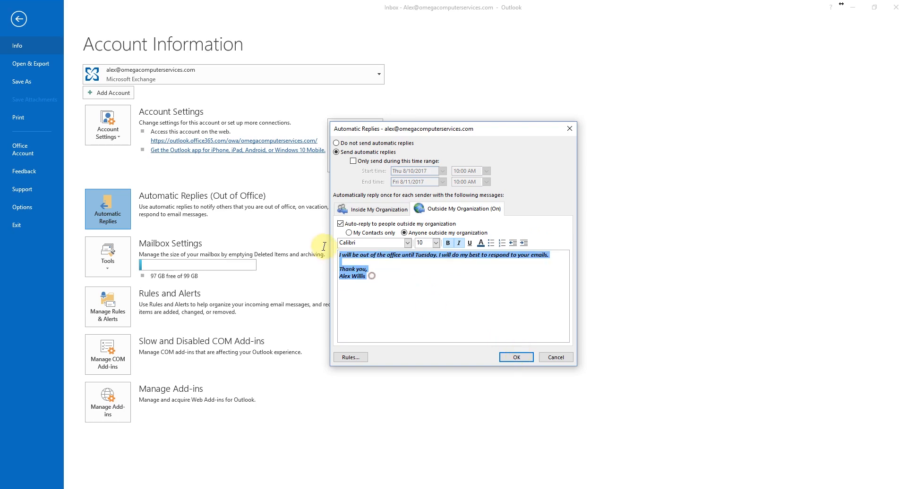
{"action": "left_click", "coordinate": [459, 243]}
{"action": "left_click", "coordinate": [516, 358]}
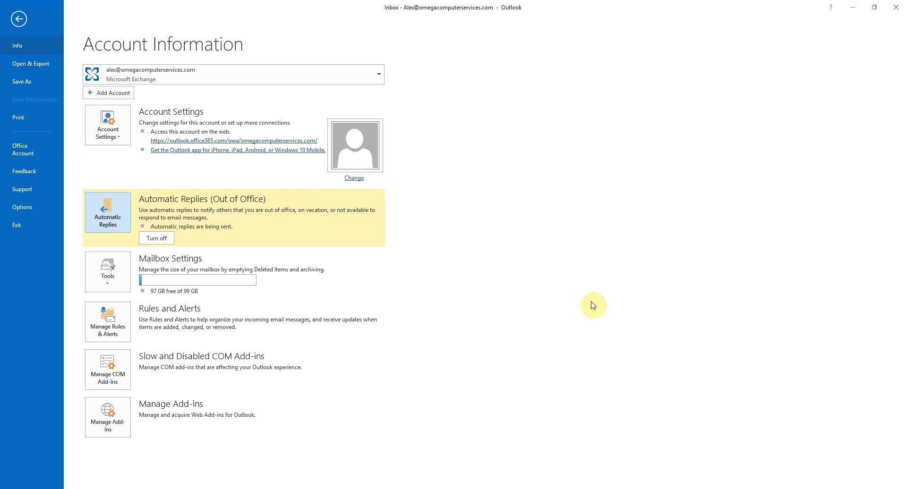
- Switch automatic replies off and go back to the File tab's Account Information
{"action": "left_click", "coordinate": [157, 237]}
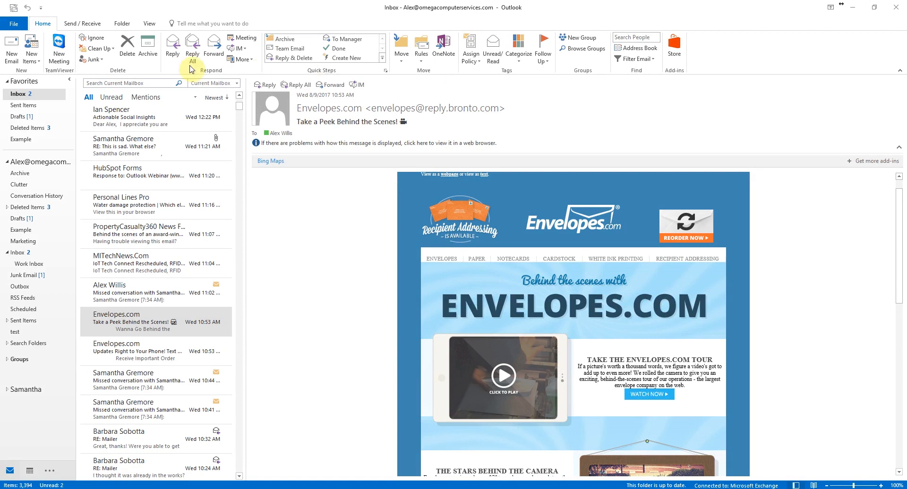
{"action": "left_click", "coordinate": [16, 25]}
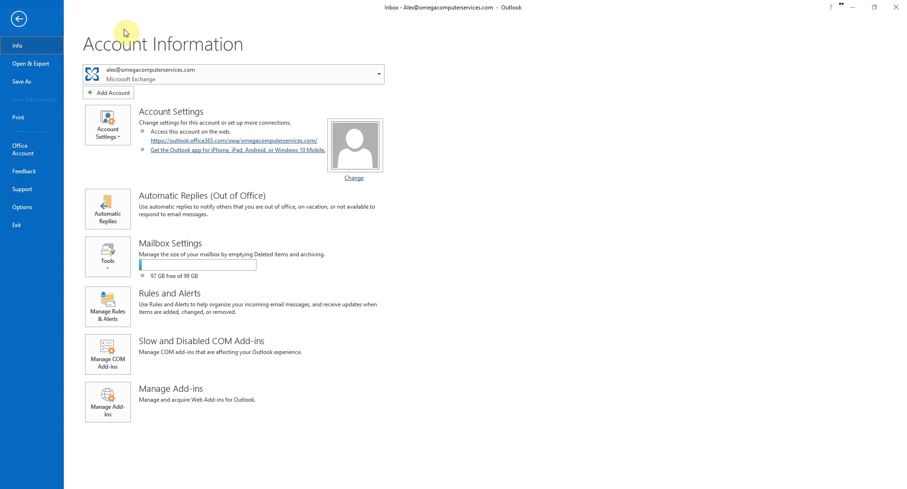
- Start a new rule from the 'Move messages with specific words in the subject to a folder' template
{"action": "left_click", "coordinate": [122, 319]}
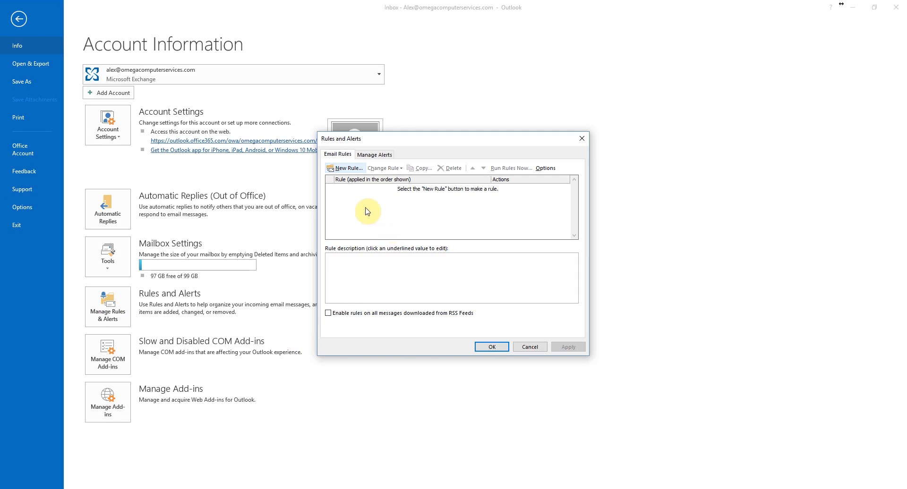
{"action": "left_click", "coordinate": [345, 169]}
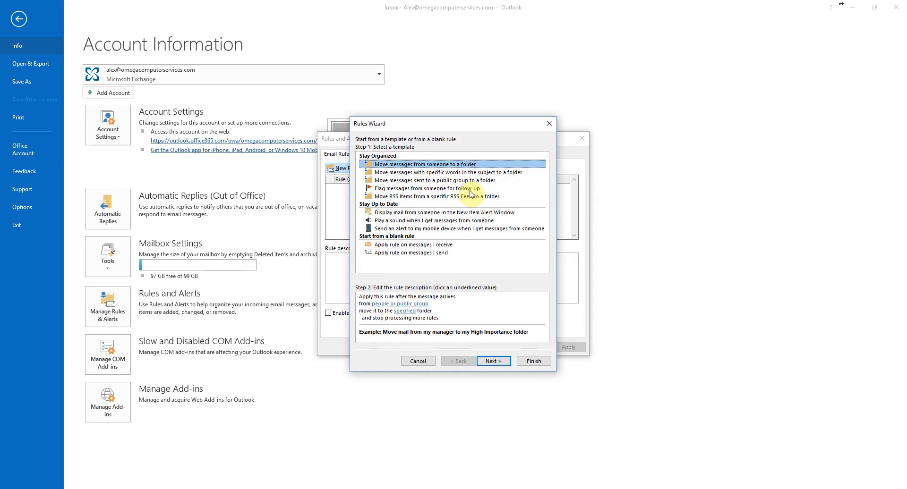
{"action": "left_click", "coordinate": [473, 174]}
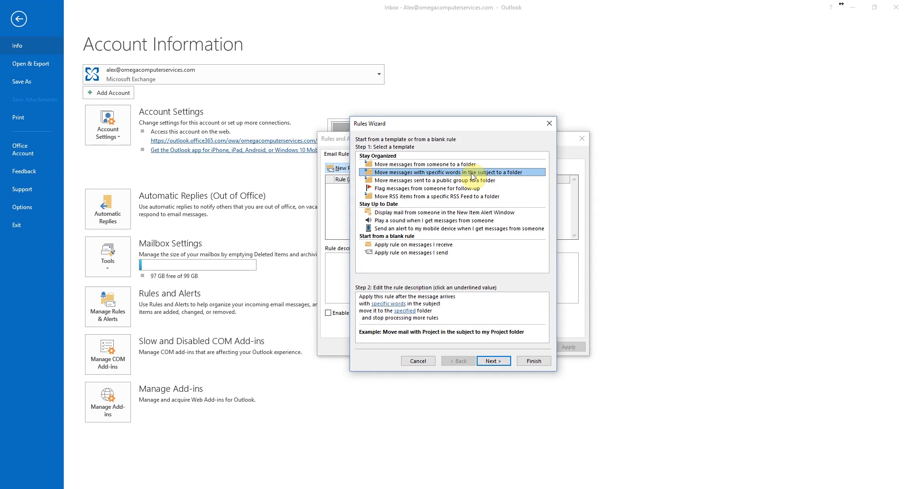
{"action": "left_click", "coordinate": [399, 305]}
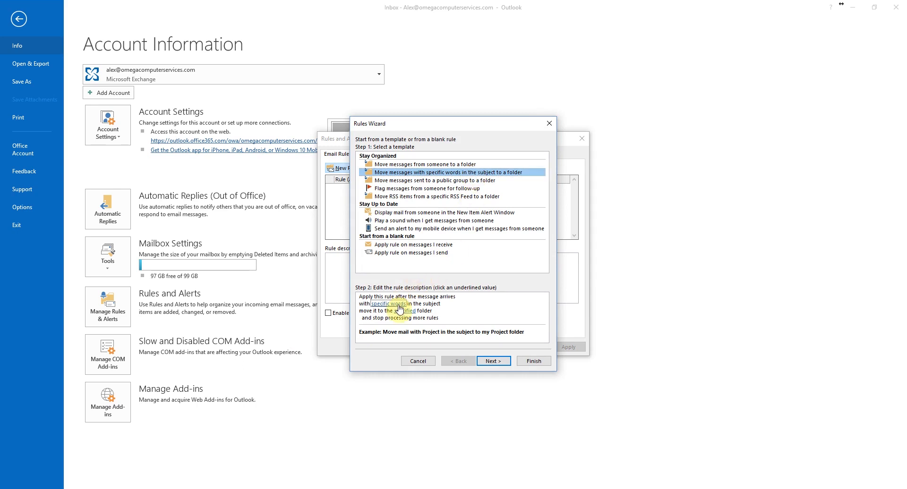
{"action": "left_click", "coordinate": [399, 306]}
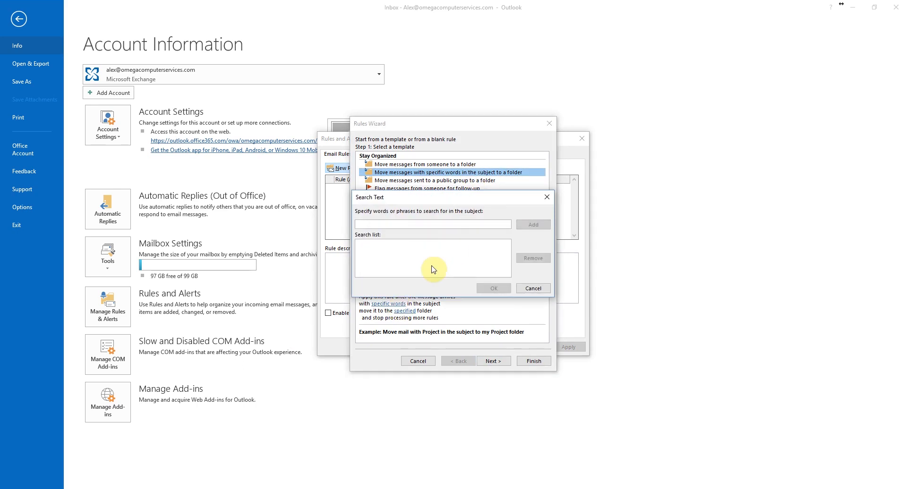
- Add 'Marketing' and 'Communications' as the rule's subject search words
{"action": "type", "text": "Ma"}
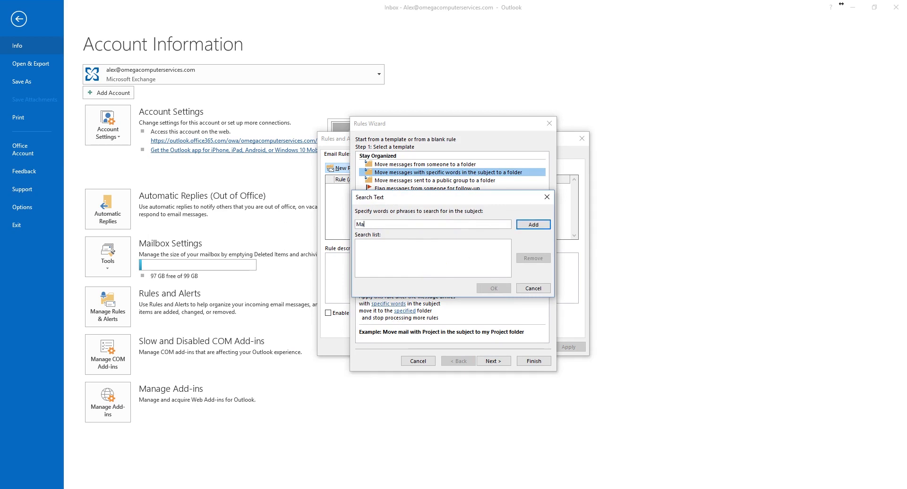
{"action": "type", "text": "rketing"}
{"action": "left_click", "coordinate": [545, 225]}
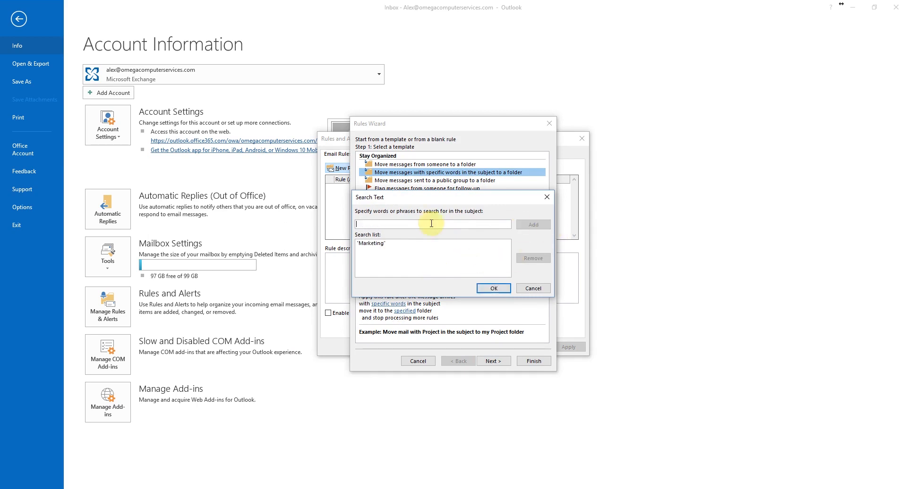
{"action": "left_click", "coordinate": [427, 224]}
{"action": "type", "text": "Commu"}
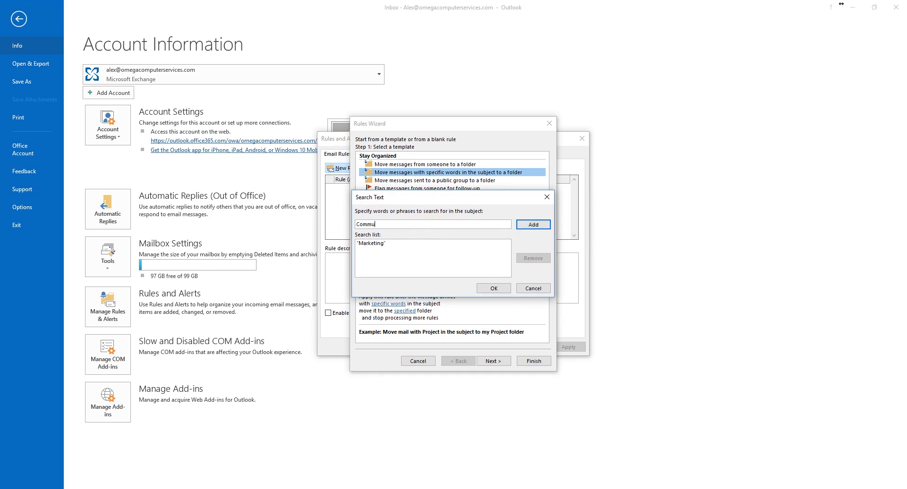
{"action": "type", "text": "nications"}
{"action": "left_click", "coordinate": [532, 225]}
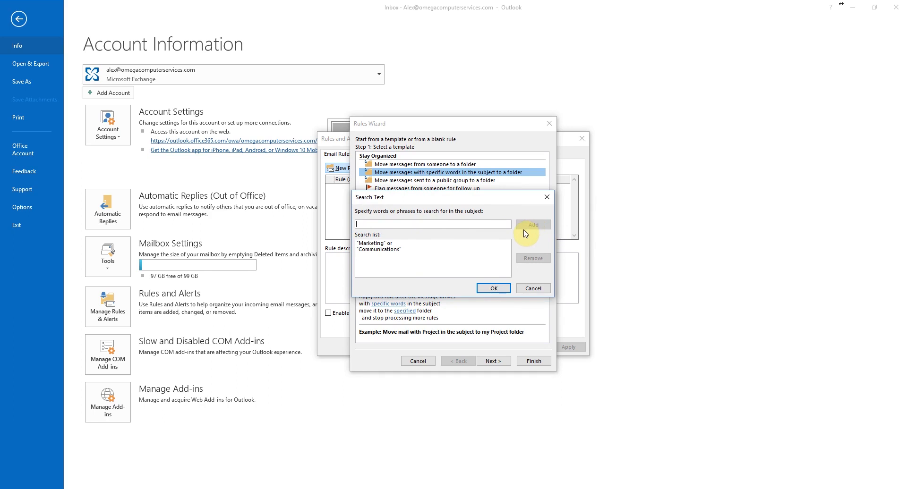
{"action": "left_click", "coordinate": [494, 288]}
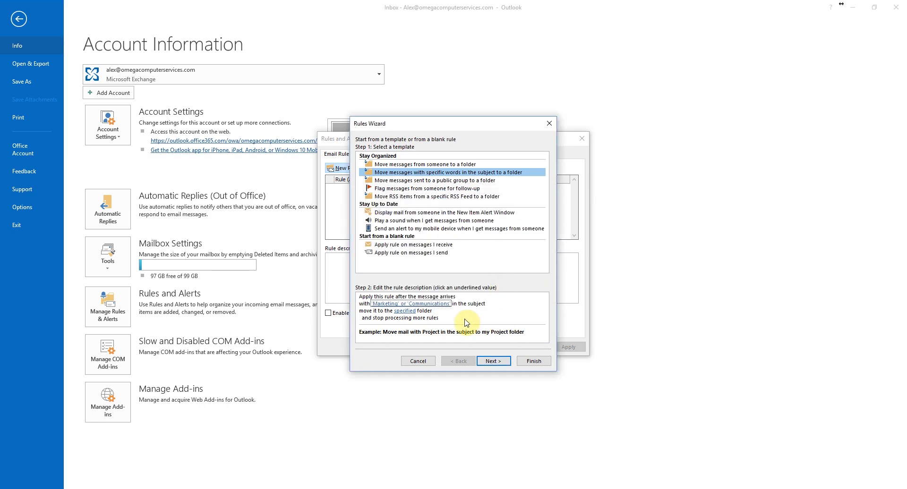
- Choose the Marketing folder as the rule's destination
{"action": "left_click", "coordinate": [410, 312]}
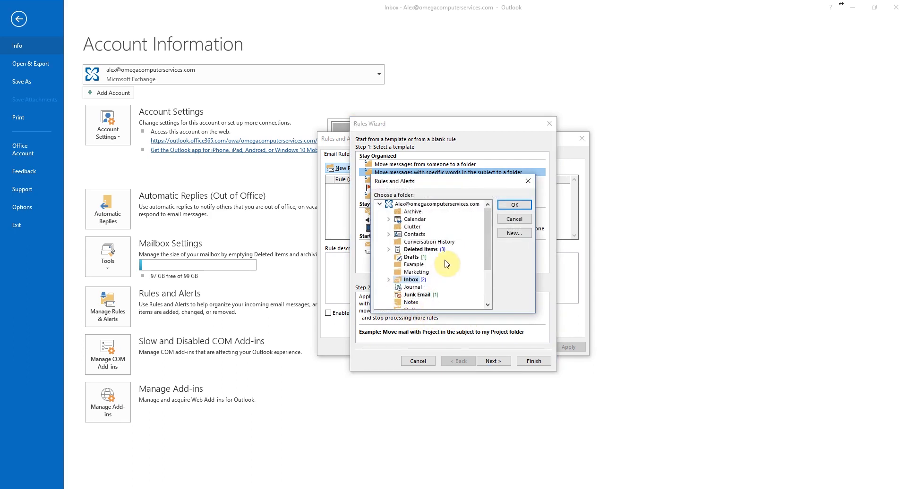
{"action": "mouse_move", "coordinate": [490, 231]}
{"action": "left_mouse_down"}
{"action": "mouse_move", "coordinate": [488, 274]}
{"action": "mouse_move", "coordinate": [486, 238]}
{"action": "left_mouse_up"}
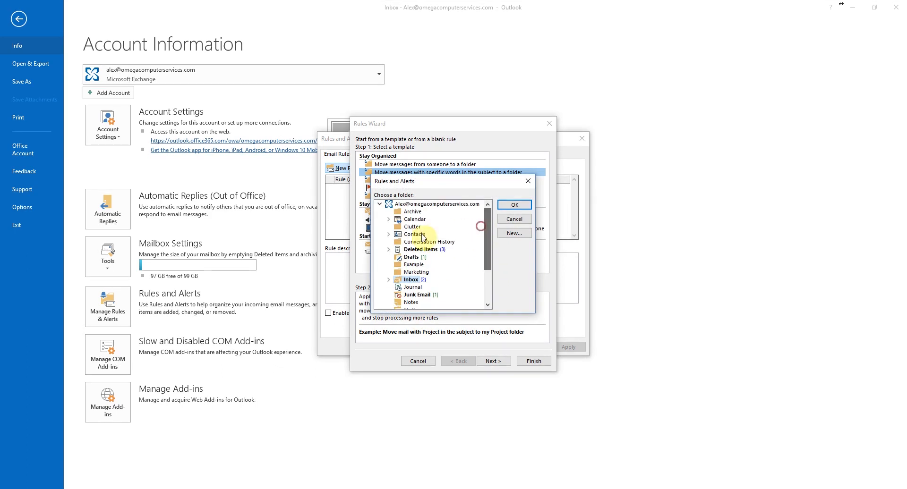
{"action": "left_click", "coordinate": [409, 273]}
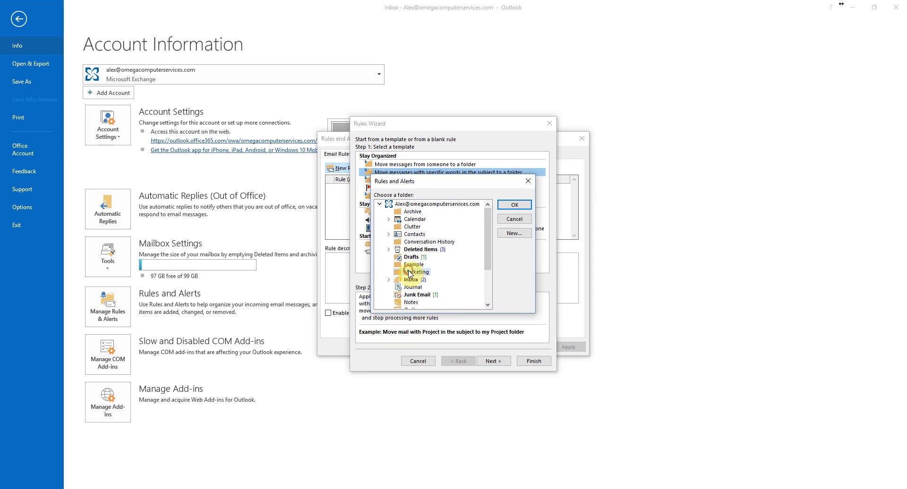
{"action": "left_click", "coordinate": [521, 206]}
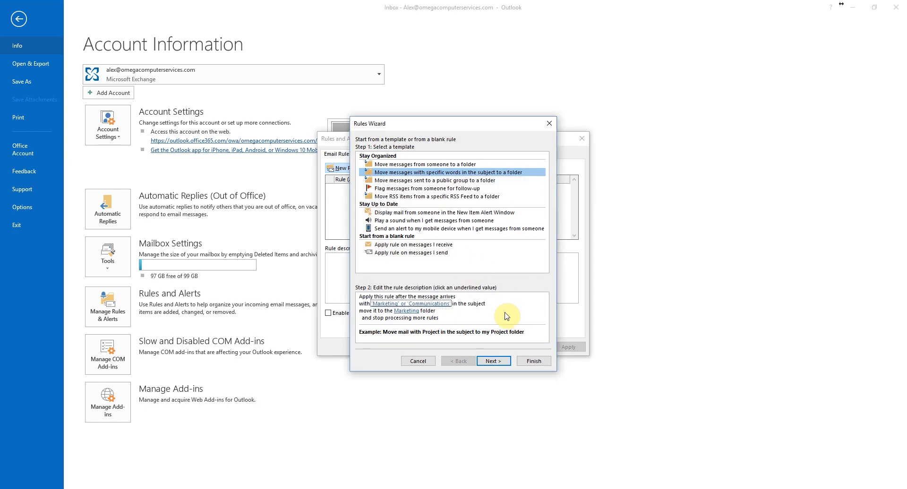
- Finish the rule wizard without exceptions and close Rules and Alerts, keeping the rule
{"action": "left_click", "coordinate": [494, 362]}
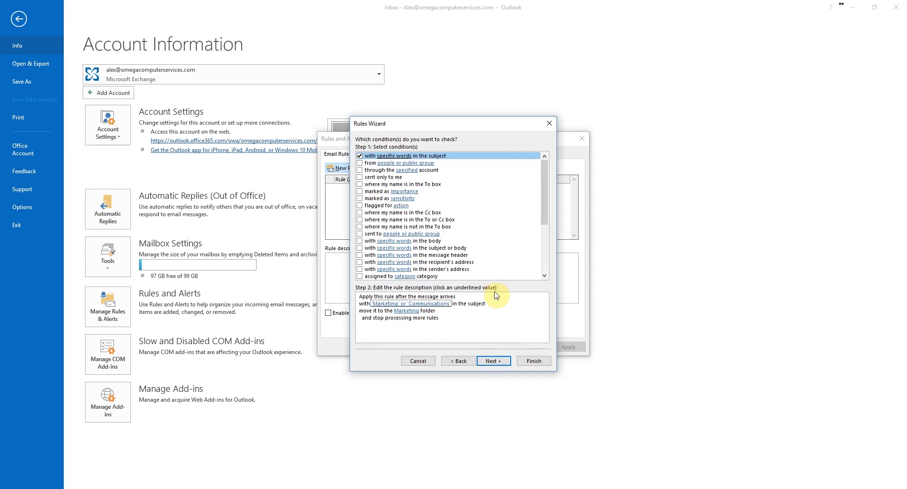
{"action": "left_click_drag", "start_coordinate": [543, 192], "coordinate": [548, 172]}
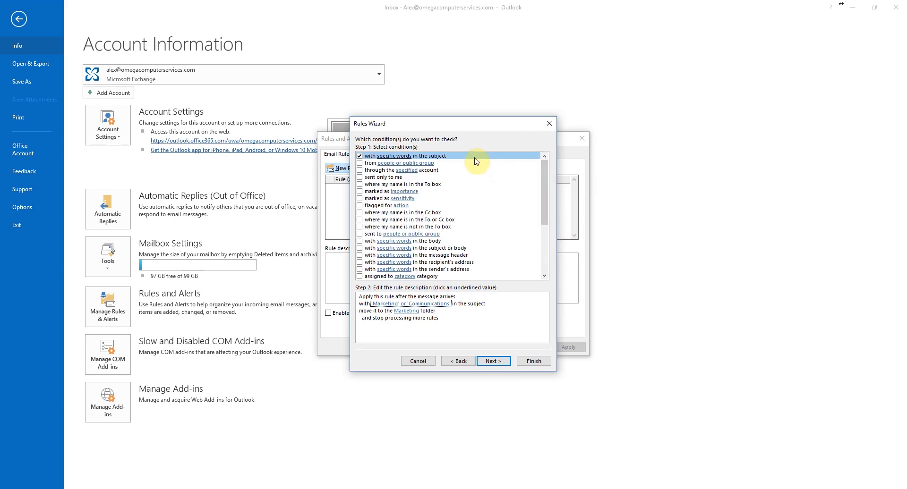
{"action": "left_click", "coordinate": [505, 364]}
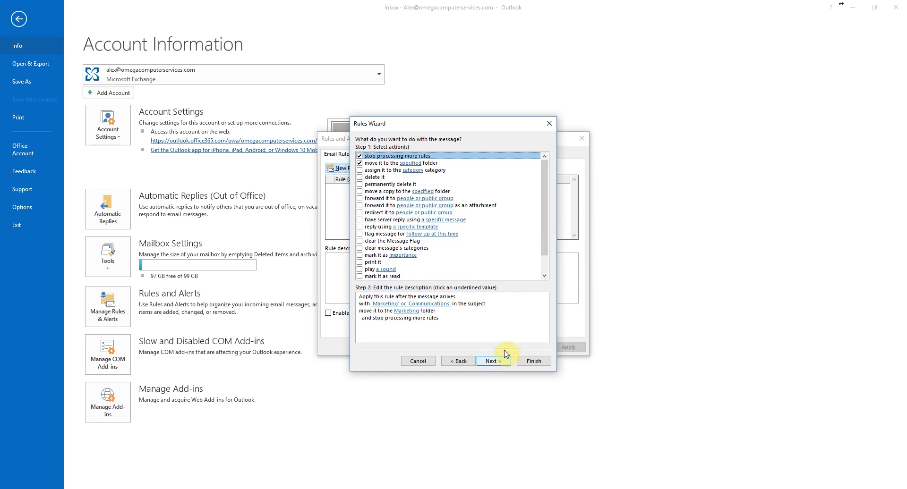
{"action": "mouse_move", "coordinate": [547, 186]}
{"action": "left_mouse_down"}
{"action": "mouse_move", "coordinate": [547, 210]}
{"action": "mouse_move", "coordinate": [546, 176]}
{"action": "left_mouse_up"}
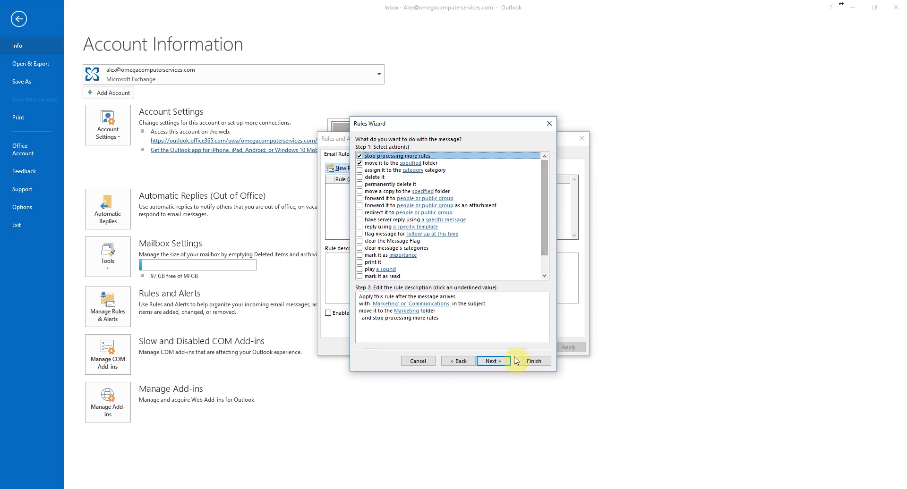
{"action": "left_click", "coordinate": [499, 364]}
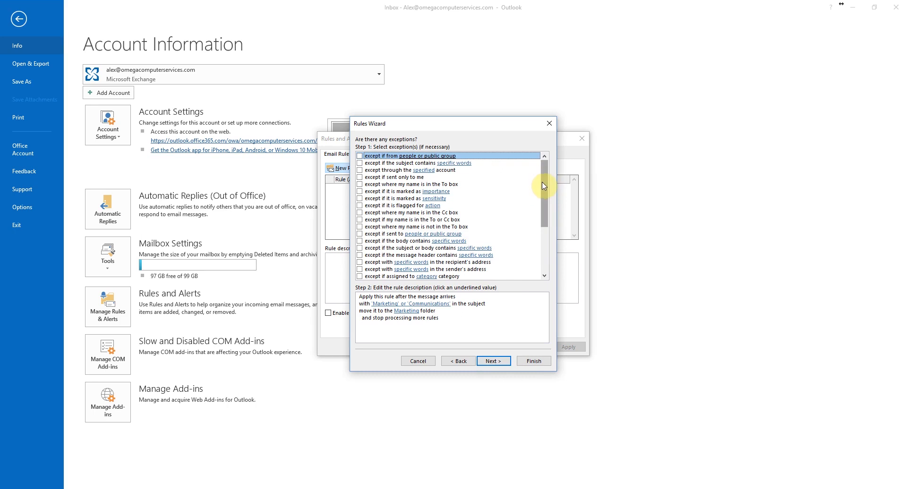
{"action": "left_click", "coordinate": [502, 364]}
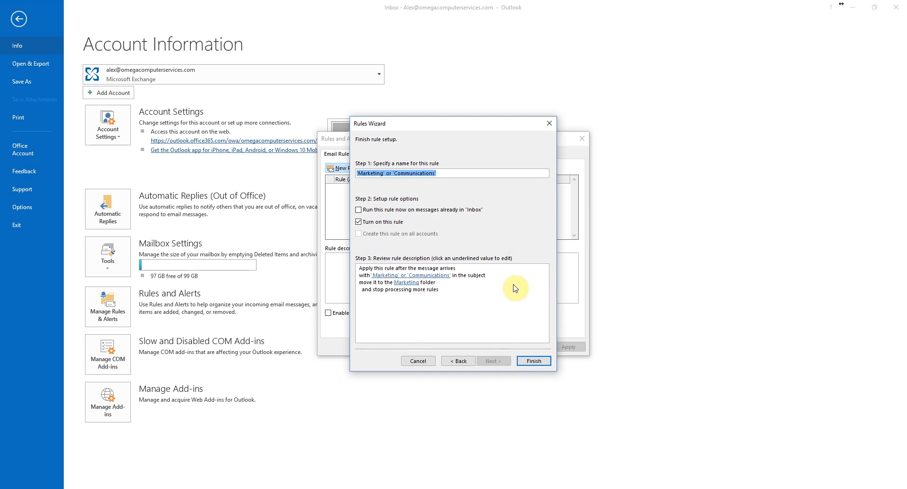
{"action": "left_click", "coordinate": [534, 361]}
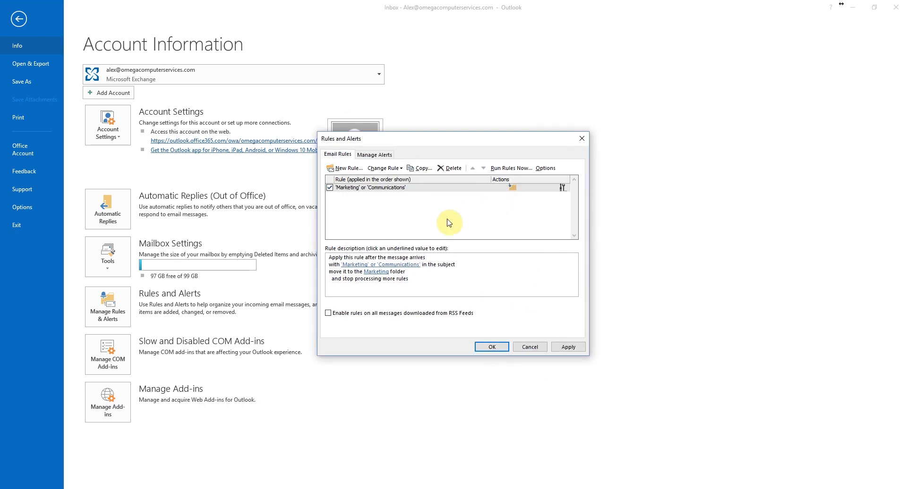
{"action": "left_click", "coordinate": [501, 347]}
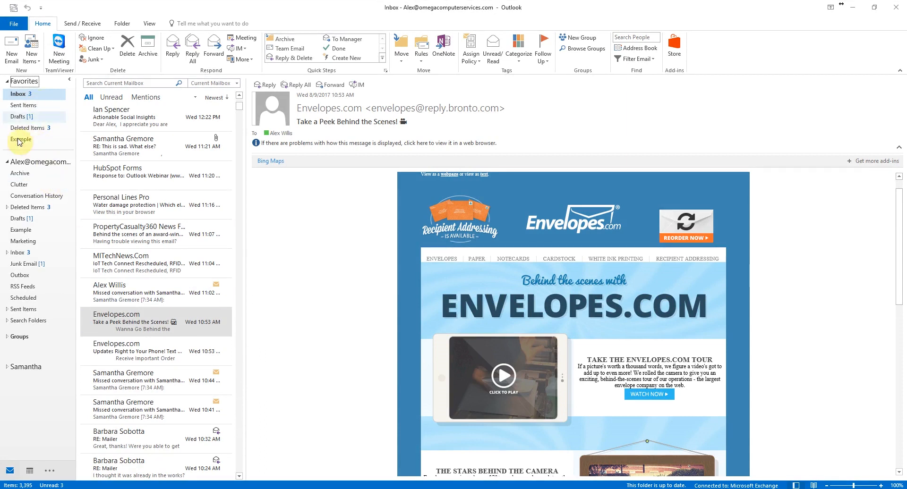
{"action": "left_click", "coordinate": [7, 162]}
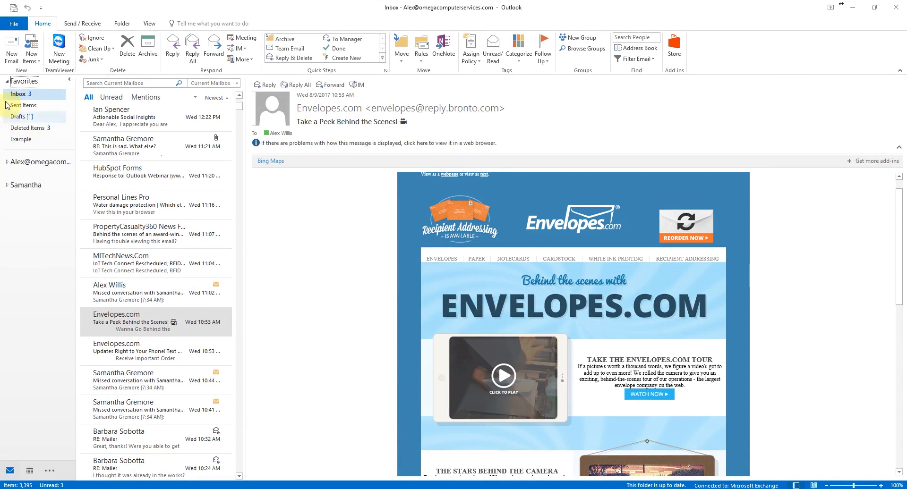
{"action": "left_click", "coordinate": [7, 82]}
{"action": "left_click", "coordinate": [7, 81]}
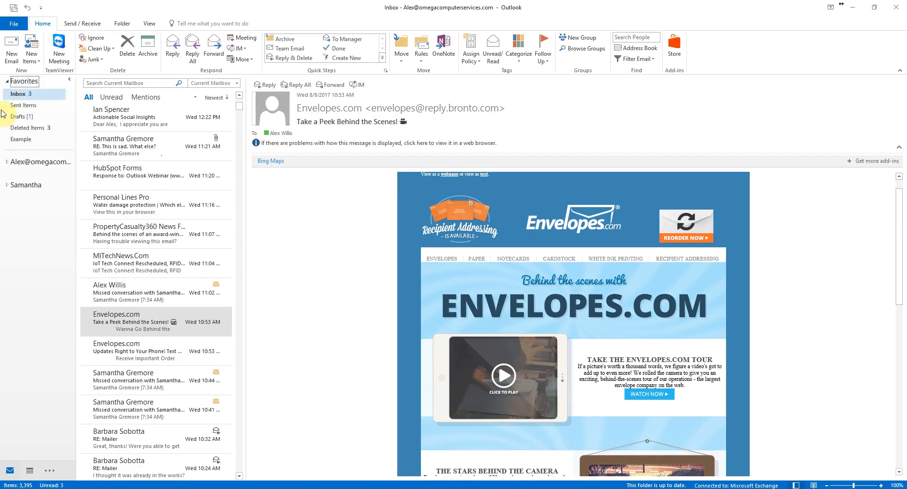
{"action": "left_click", "coordinate": [7, 162]}
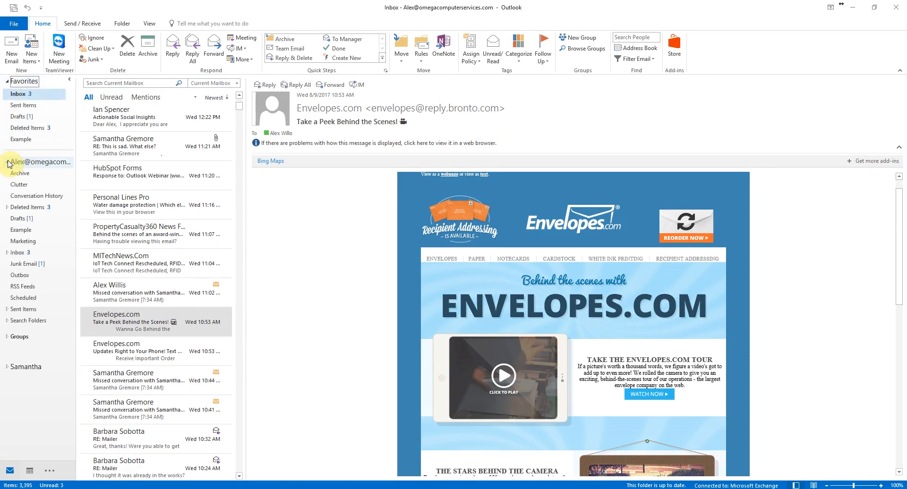
- Create a new folder named 'Communications' inside the Inbox
{"action": "right_click", "coordinate": [52, 98]}
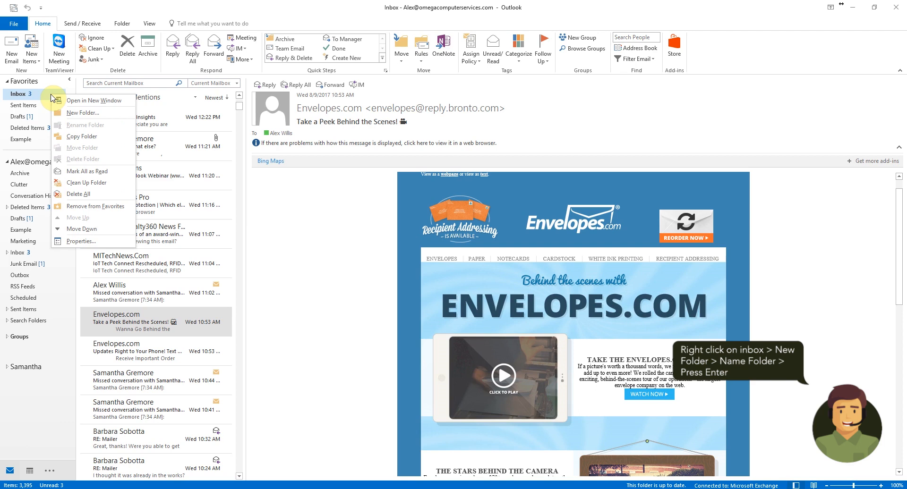
{"action": "left_click", "coordinate": [59, 113]}
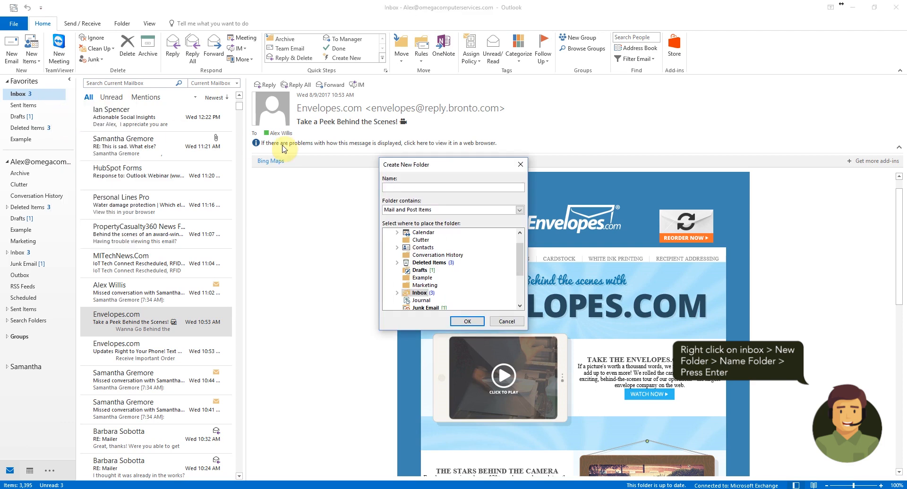
{"action": "type", "text": "Communi"}
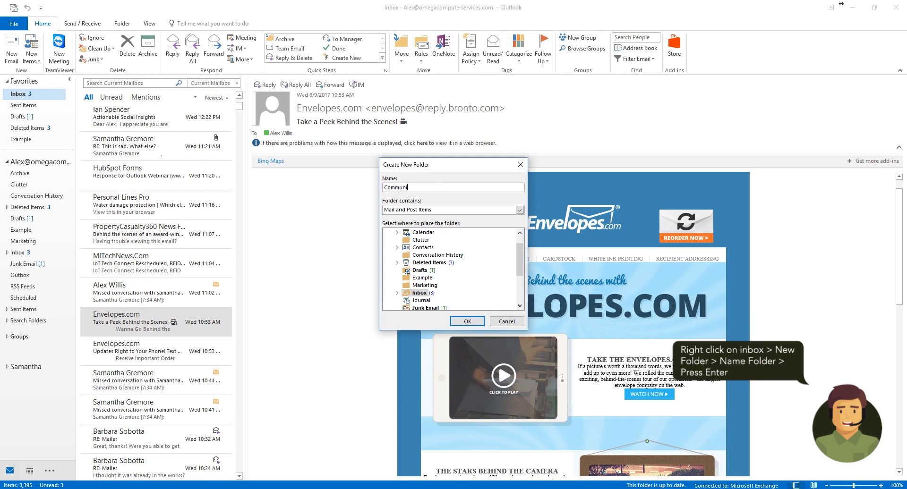
{"action": "type", "text": "cations"}
{"action": "left_click", "coordinate": [467, 321]}
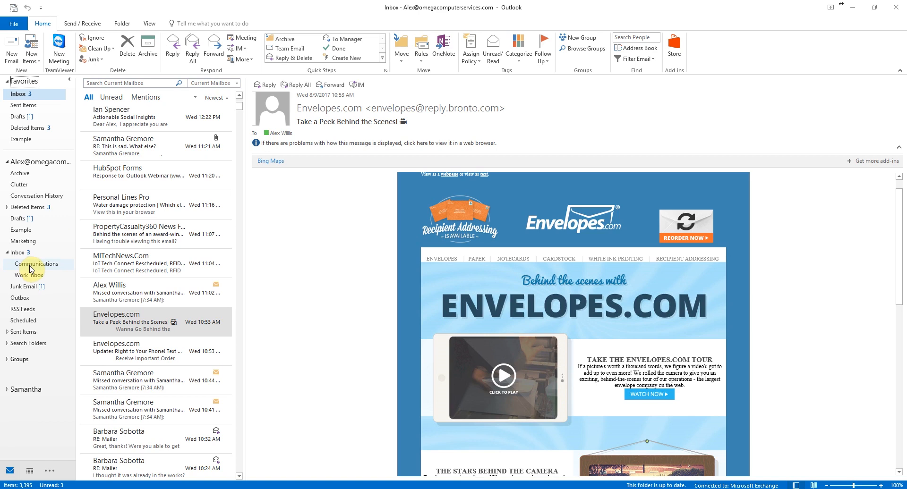
- Move Communications from the Inbox to the account's top level, then collapse Inbox
{"action": "left_click_drag", "start_coordinate": [30, 265], "coordinate": [40, 307]}
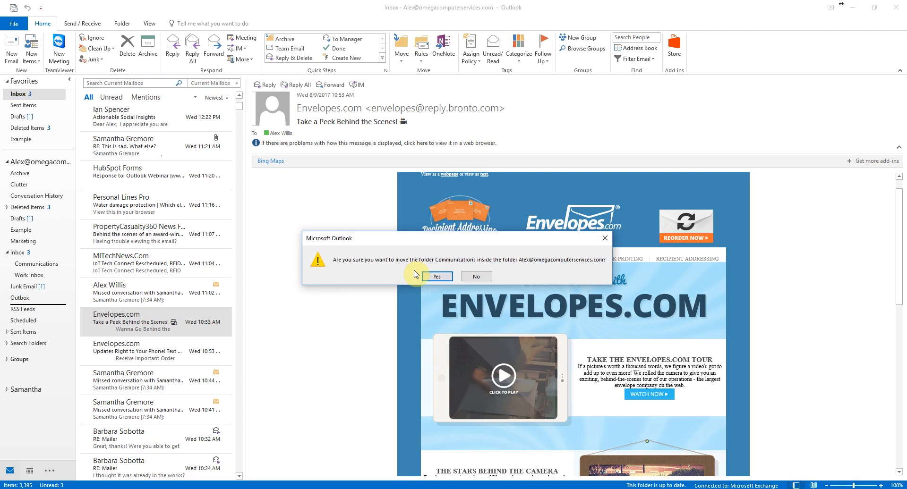
{"action": "left_click", "coordinate": [427, 276]}
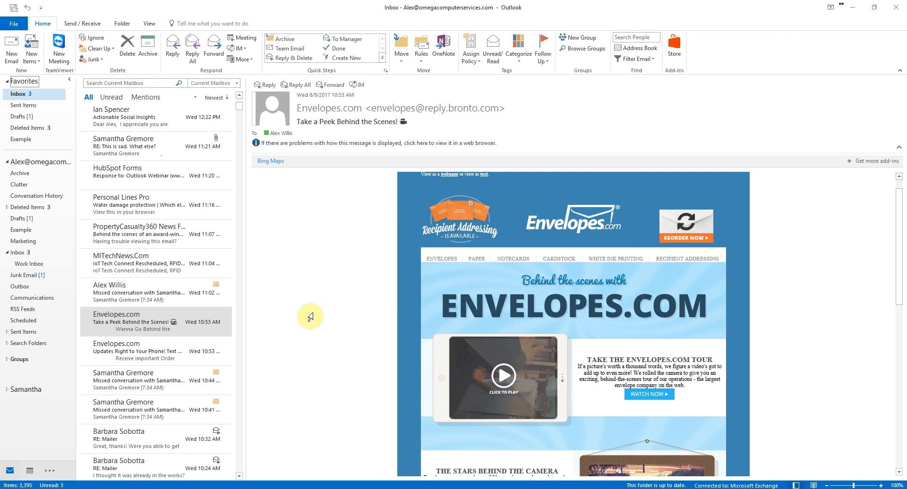
{"action": "left_click", "coordinate": [7, 254]}
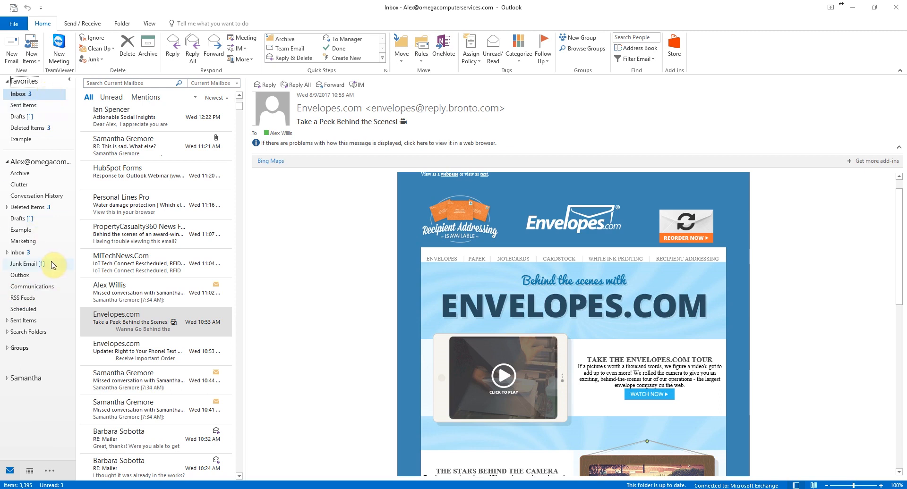
- Show Communications in Favorites and collapse the account's folder tree
{"action": "right_click", "coordinate": [56, 290]}
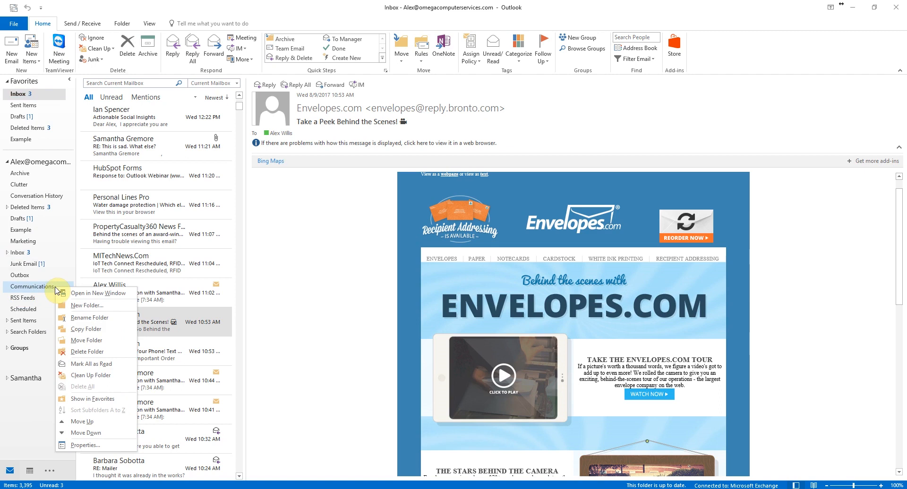
{"action": "left_click", "coordinate": [78, 398]}
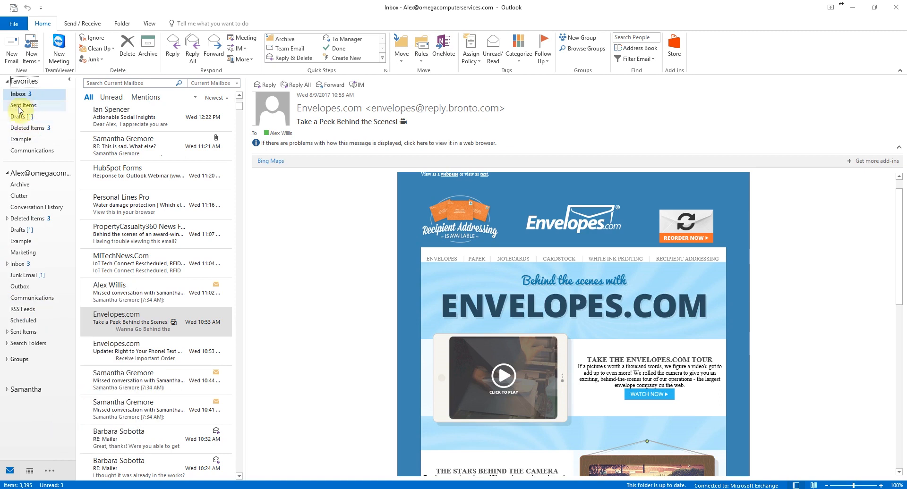
{"action": "left_click", "coordinate": [7, 174]}
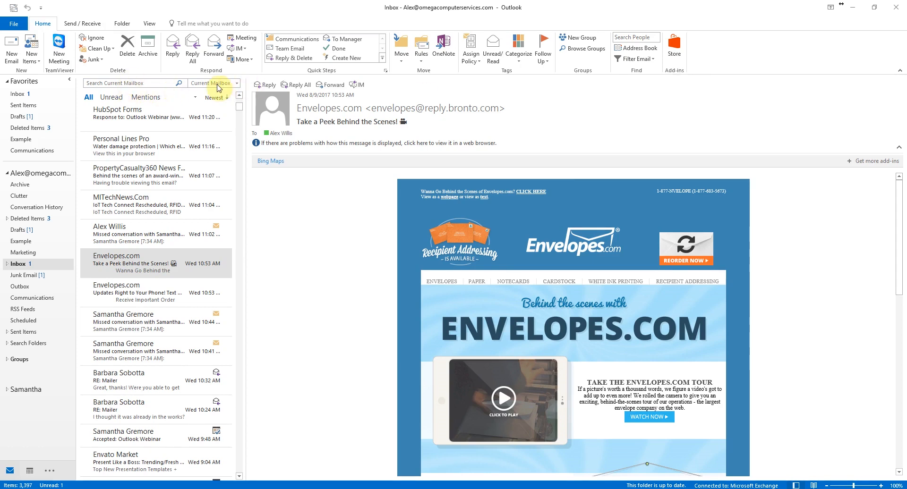
- Rerun the recent 'Envelopes' search to list its 50 matching messages
{"action": "left_click", "coordinate": [237, 83]}
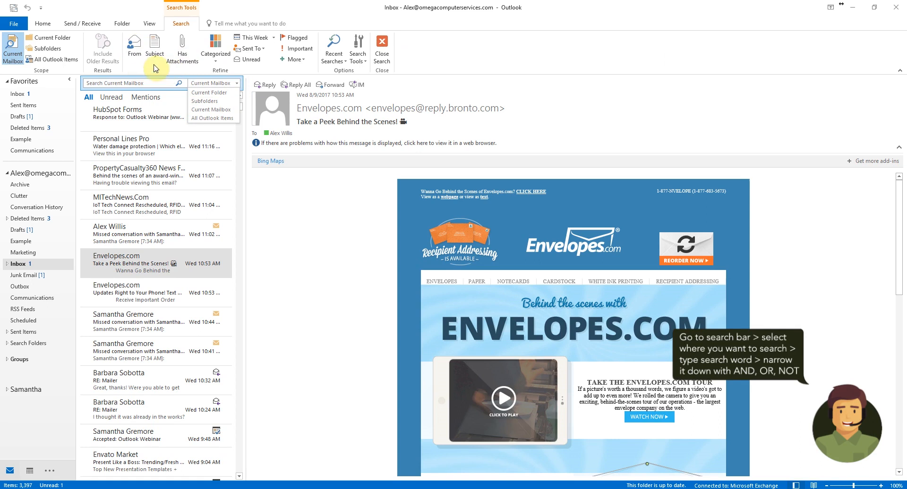
{"action": "left_click", "coordinate": [157, 84]}
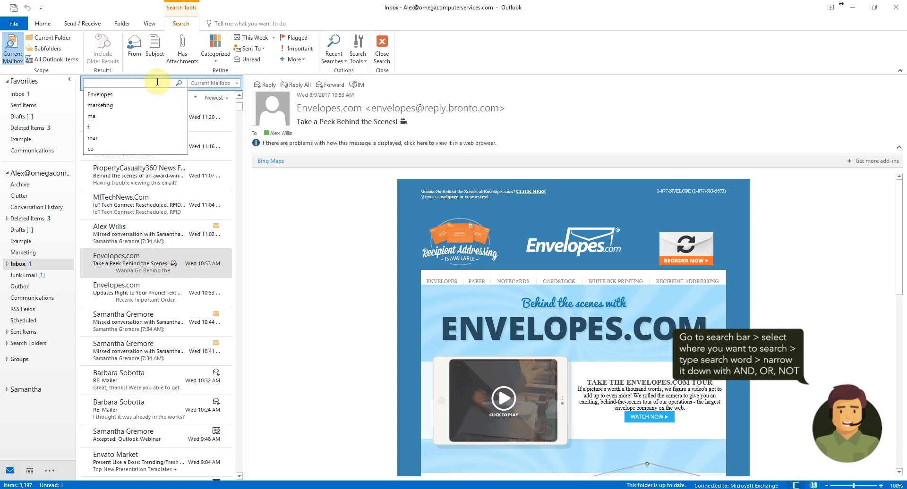
{"action": "left_click", "coordinate": [137, 94]}
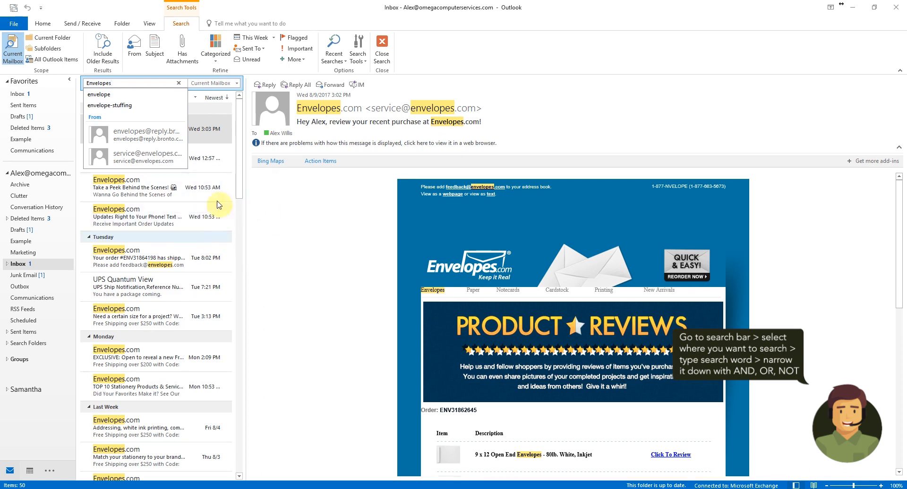
{"action": "left_click", "coordinate": [291, 220]}
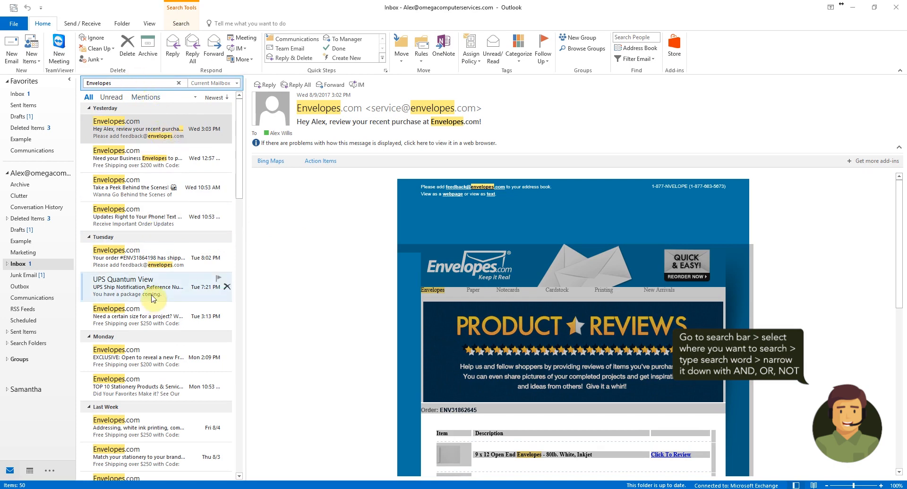
{"action": "left_click", "coordinate": [129, 82]}
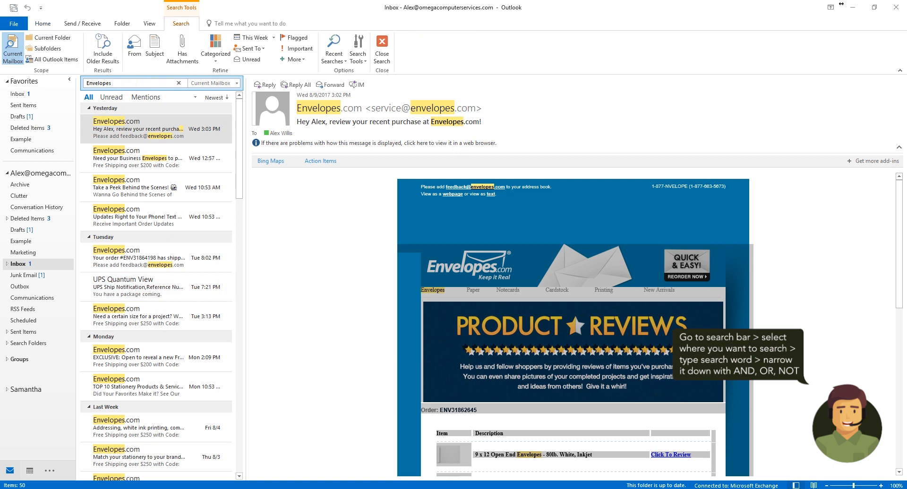
{"action": "left_click", "coordinate": [128, 83]}
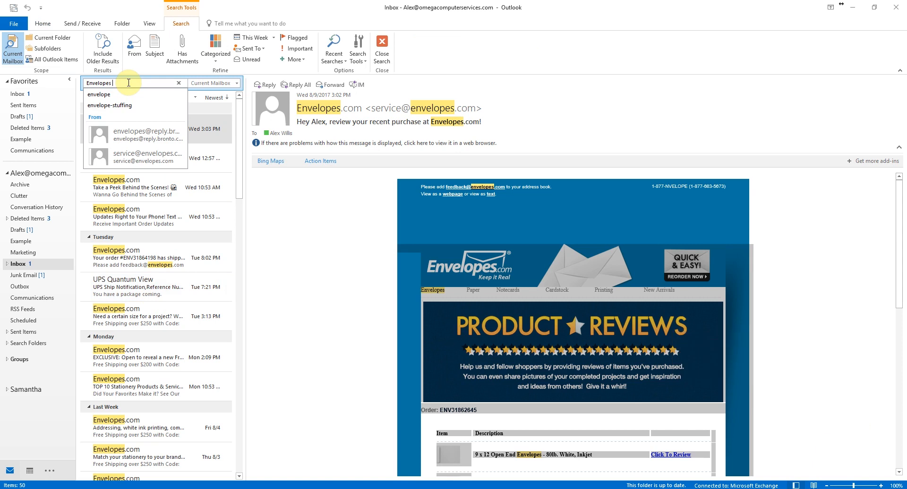
- Narrow the search to 'Envelopes AND order' messages with attachments
{"action": "type", "text": "AND order"}
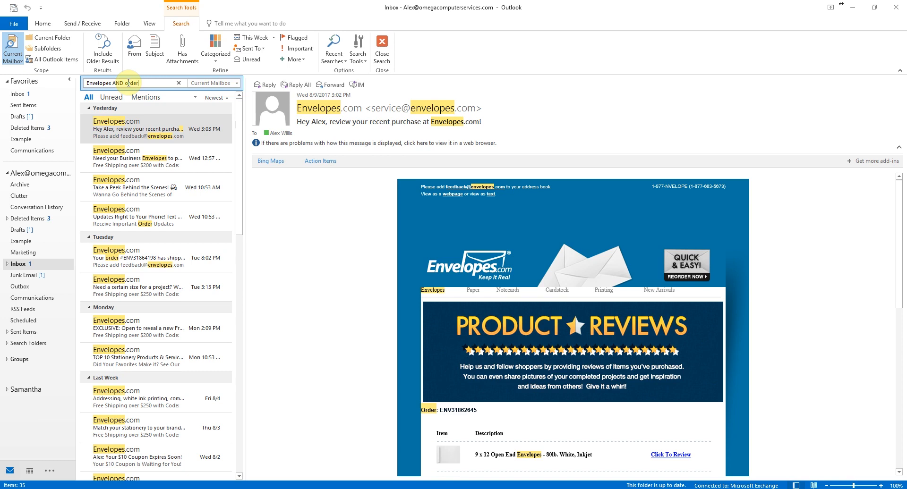
{"action": "left_click", "coordinate": [184, 52]}
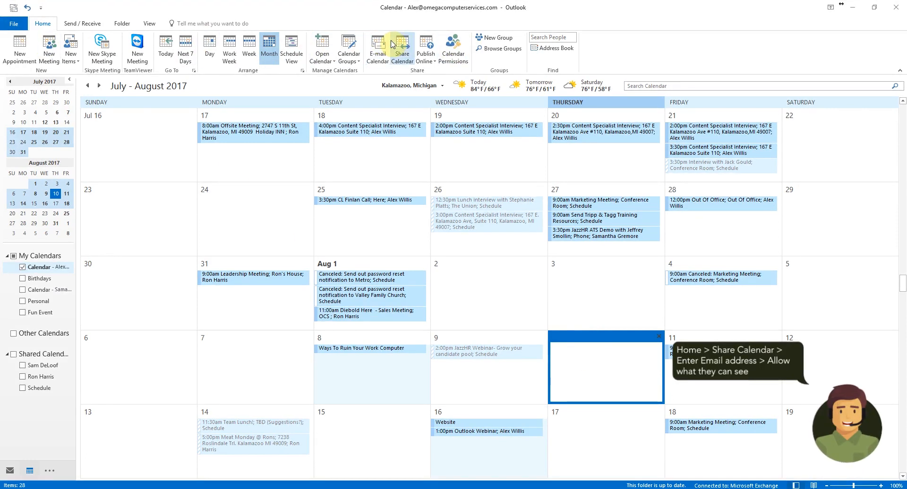
- Address a calendar sharing invitation to a colleague, also requesting access to their calendar
{"action": "left_click", "coordinate": [401, 49]}
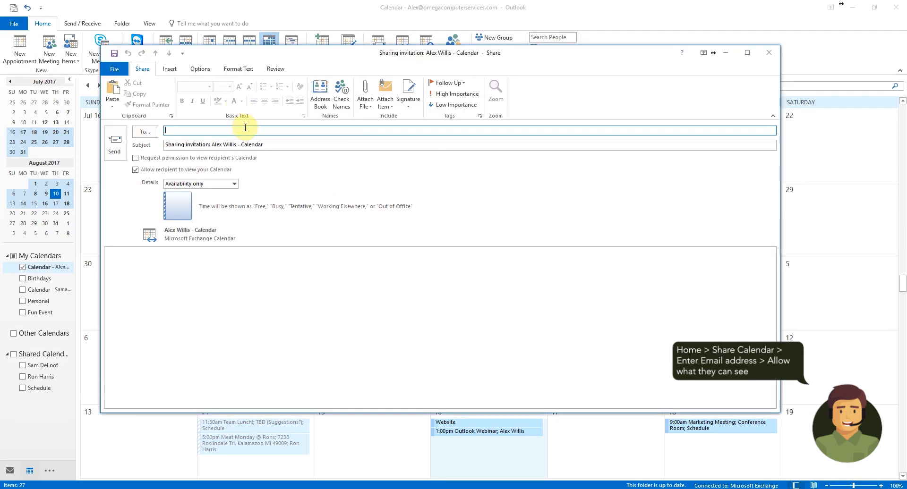
{"action": "type", "text": "Luis"}
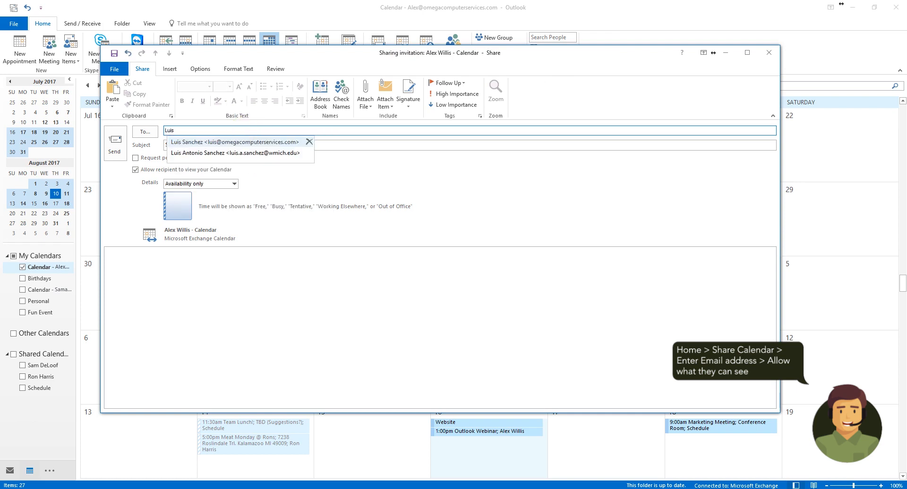
{"action": "left_click", "coordinate": [274, 142]}
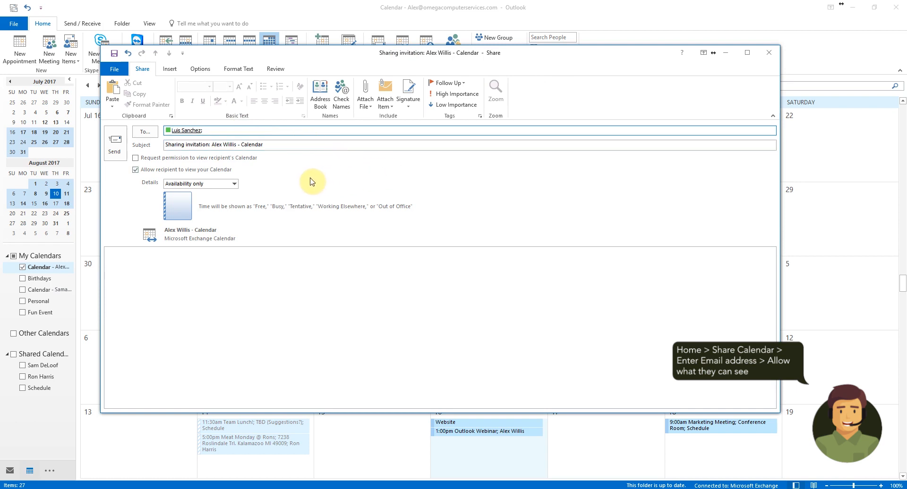
{"action": "left_click", "coordinate": [161, 158]}
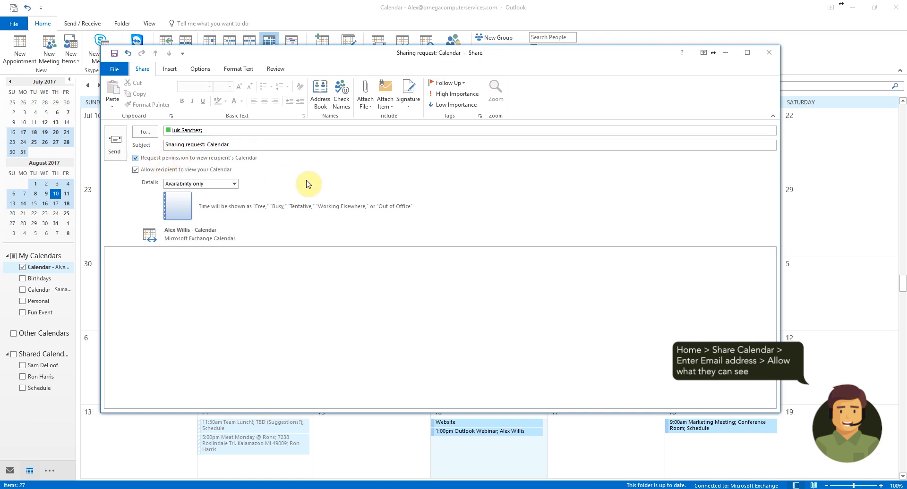
- Share the calendar with Full details and send the confirmed request
{"action": "left_click", "coordinate": [232, 185]}
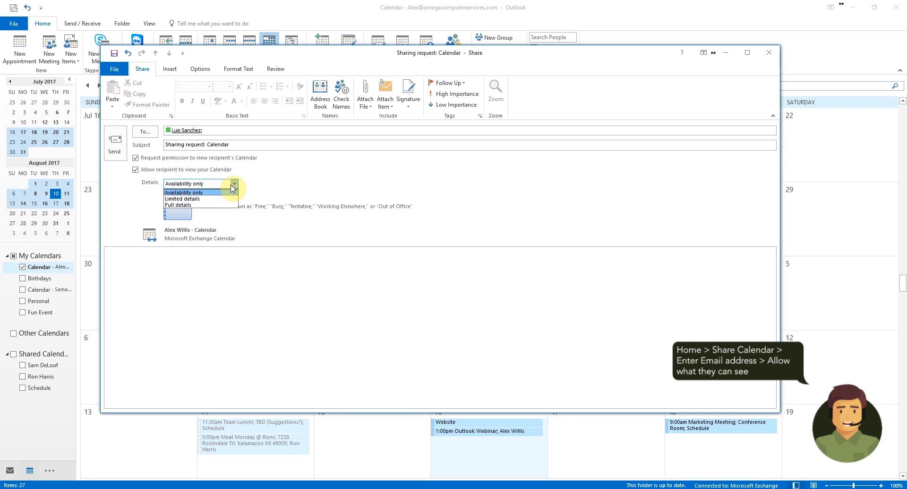
{"action": "left_click", "coordinate": [194, 205]}
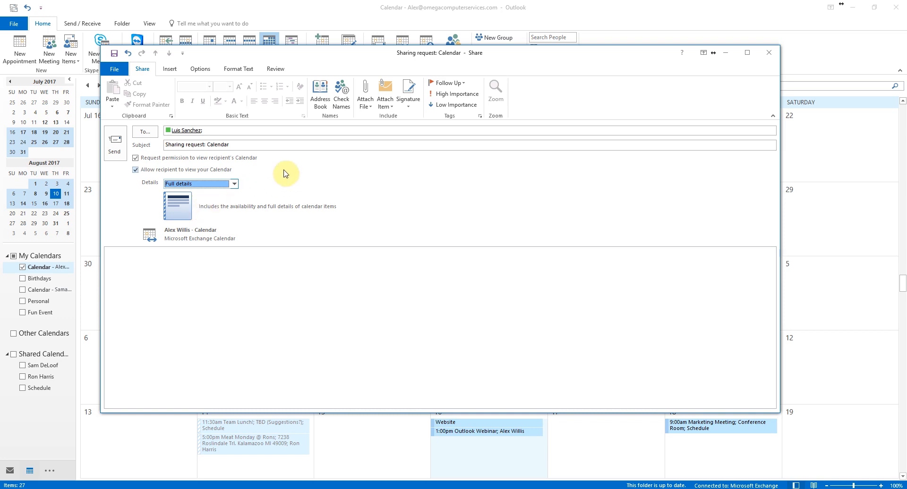
{"action": "left_click", "coordinate": [173, 149]}
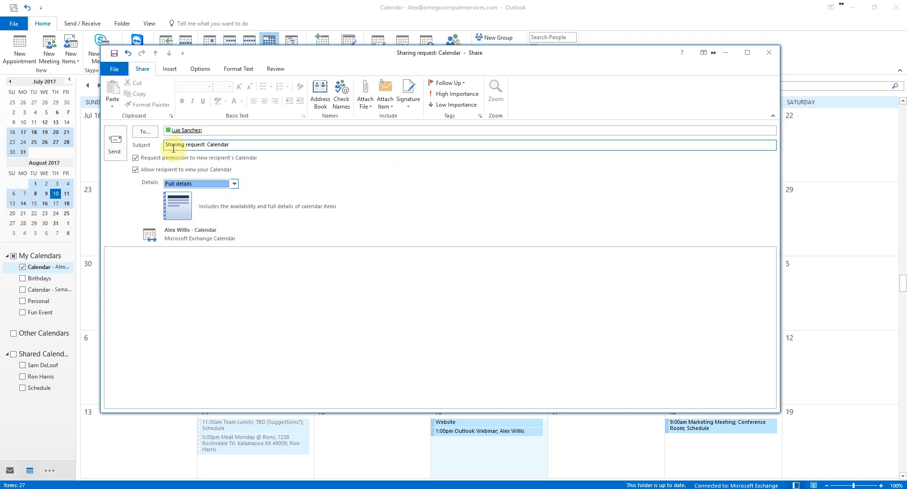
{"action": "left_click", "coordinate": [120, 147]}
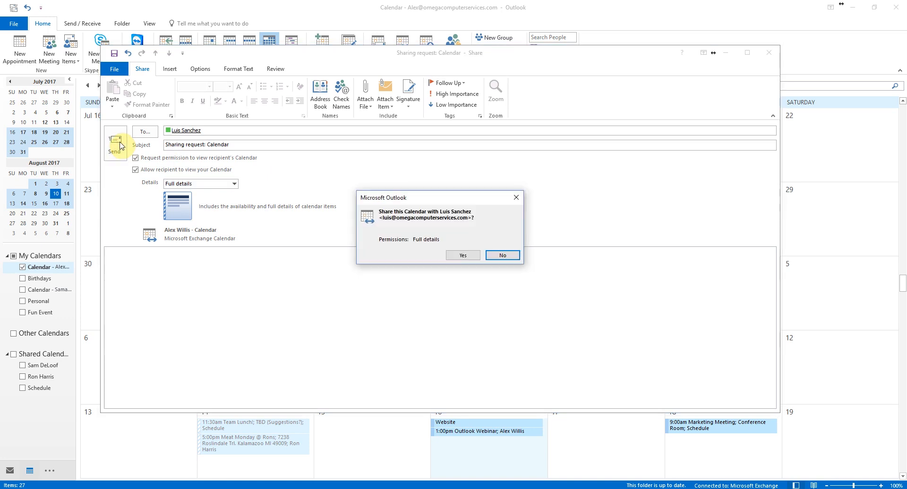
{"action": "left_click", "coordinate": [462, 255]}
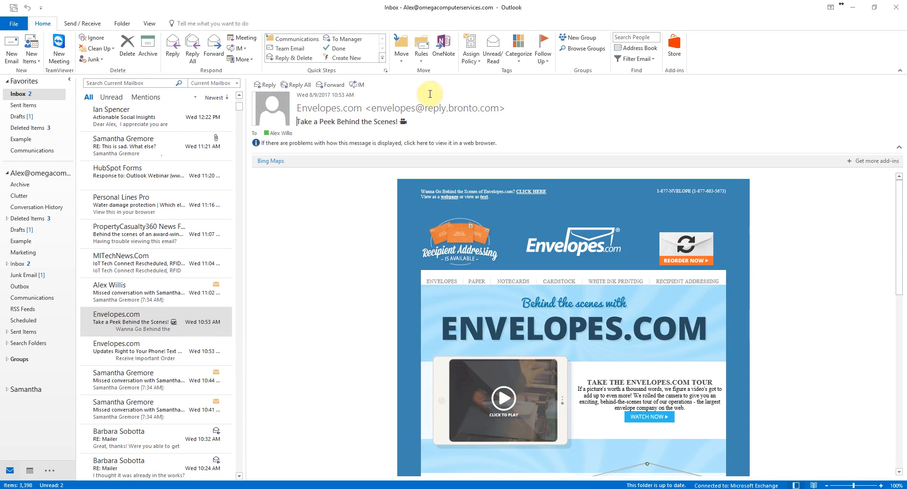
- Open the Stationery and Fonts settings from Outlook's Mail options
{"action": "left_click", "coordinate": [19, 23]}
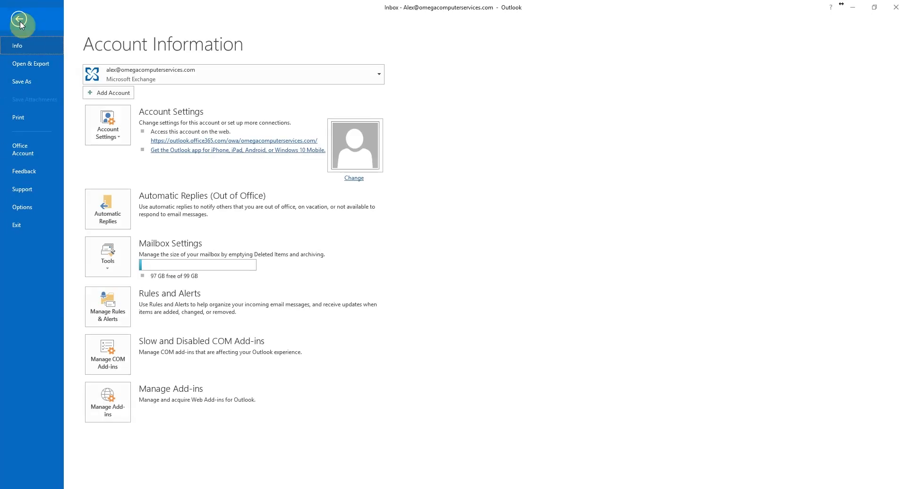
{"action": "left_click", "coordinate": [15, 208]}
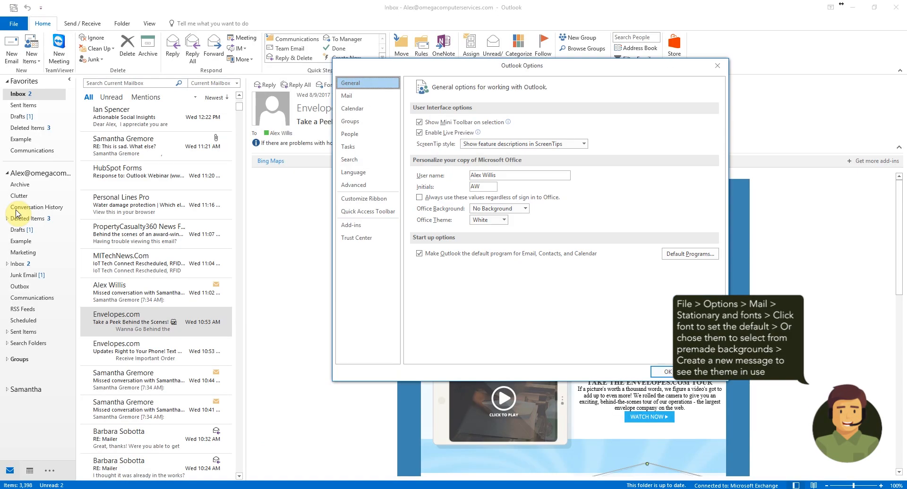
{"action": "left_click", "coordinate": [358, 98]}
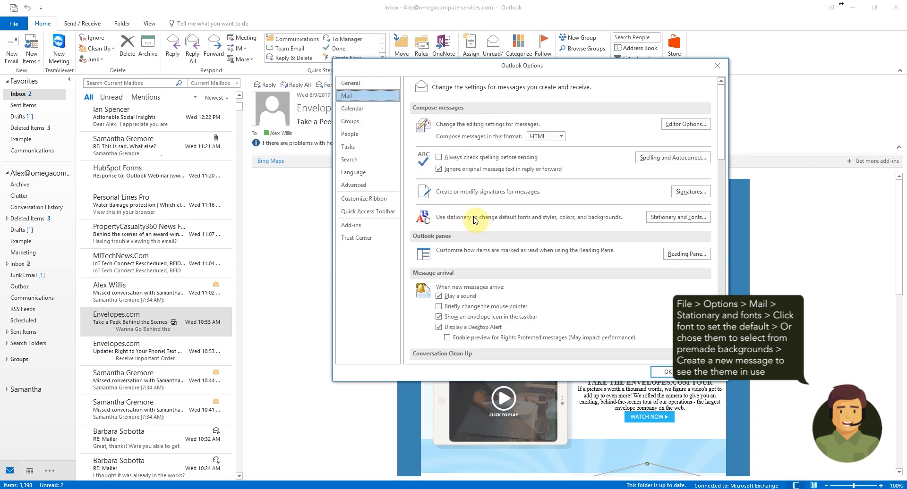
{"action": "left_click", "coordinate": [670, 218]}
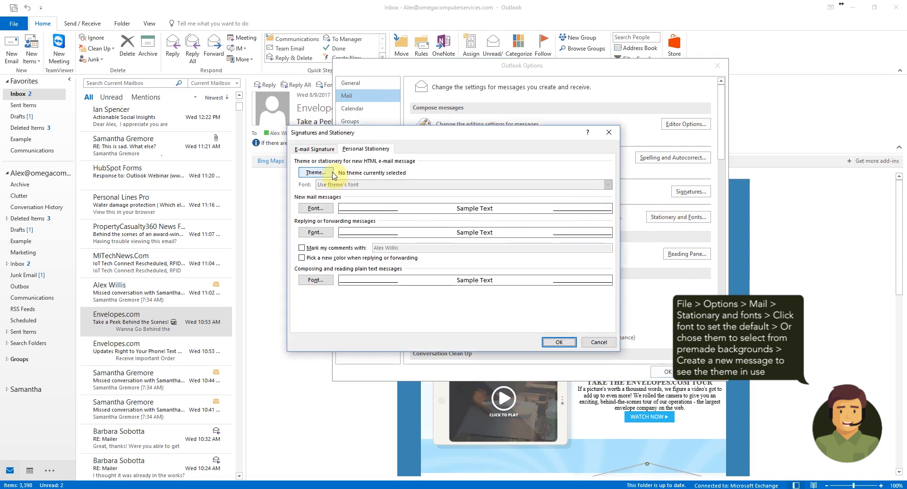
- Set the new mail message font to Futura PT Light at size 16
{"action": "left_click", "coordinate": [320, 209]}
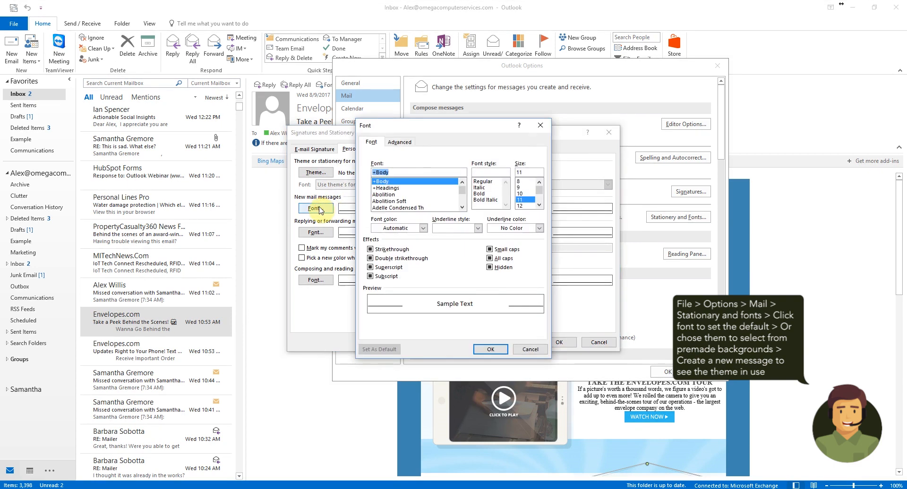
{"action": "left_click", "coordinate": [462, 208]}
{"action": "left_click", "coordinate": [462, 208]}
{"action": "left_click", "coordinate": [463, 208]}
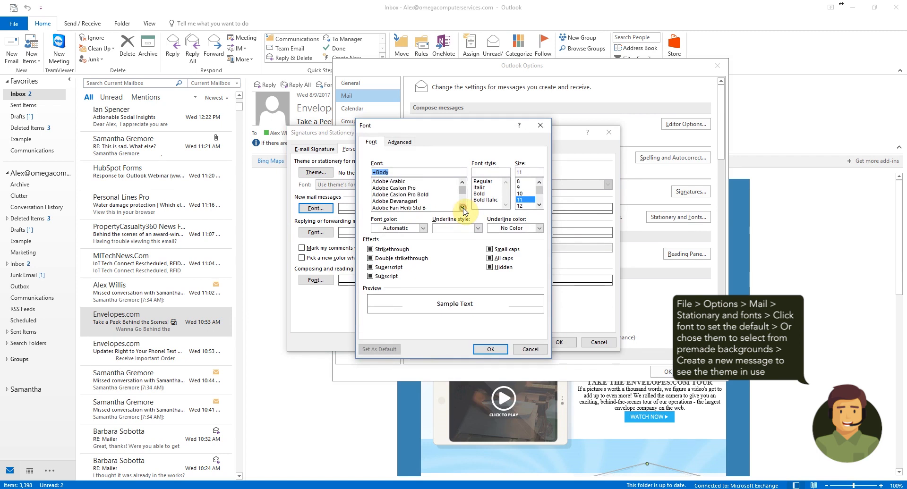
{"action": "left_click", "coordinate": [462, 199]}
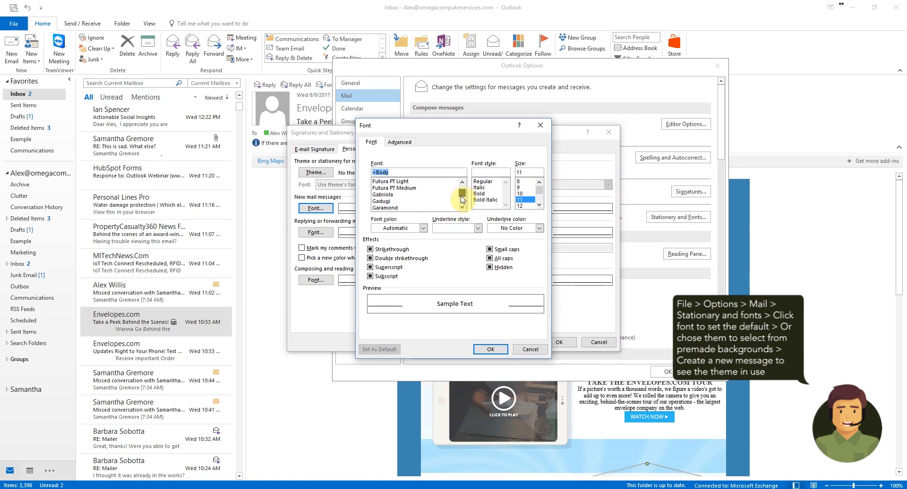
{"action": "left_click", "coordinate": [406, 182]}
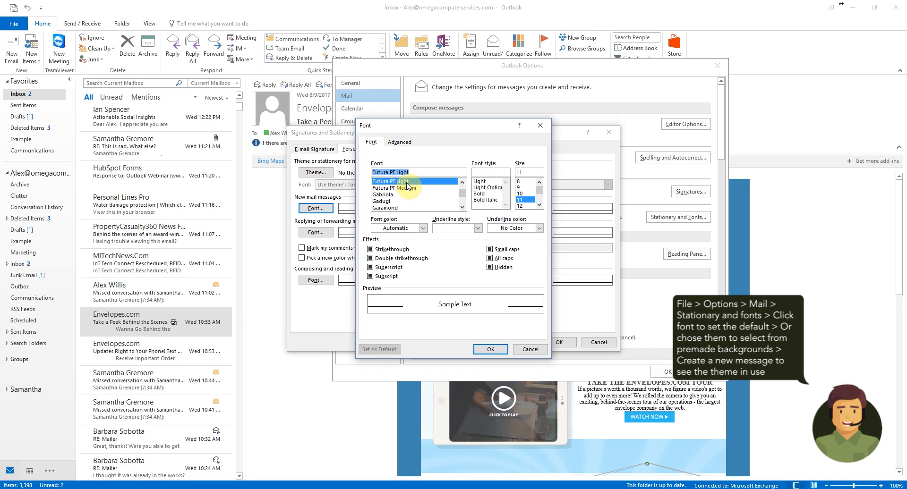
{"action": "scroll", "coordinate": [528, 201], "scroll_direction": "down", "scroll_amount": 1}
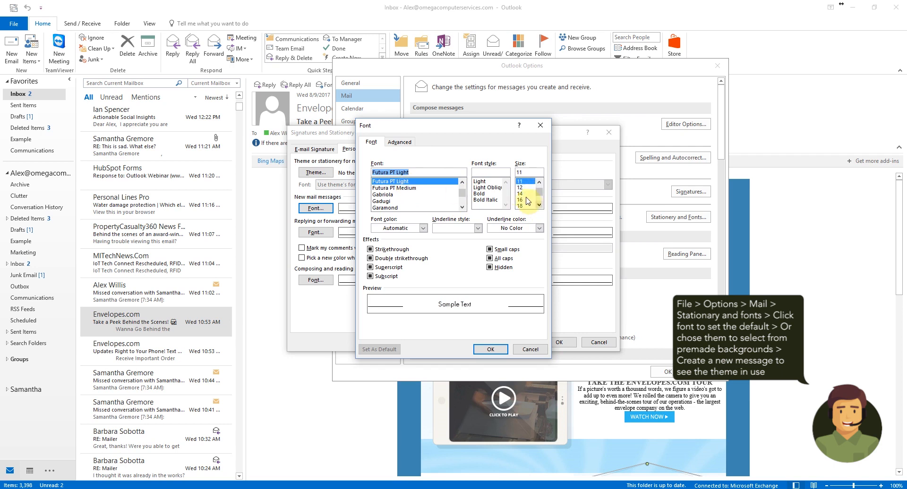
{"action": "left_click", "coordinate": [523, 200]}
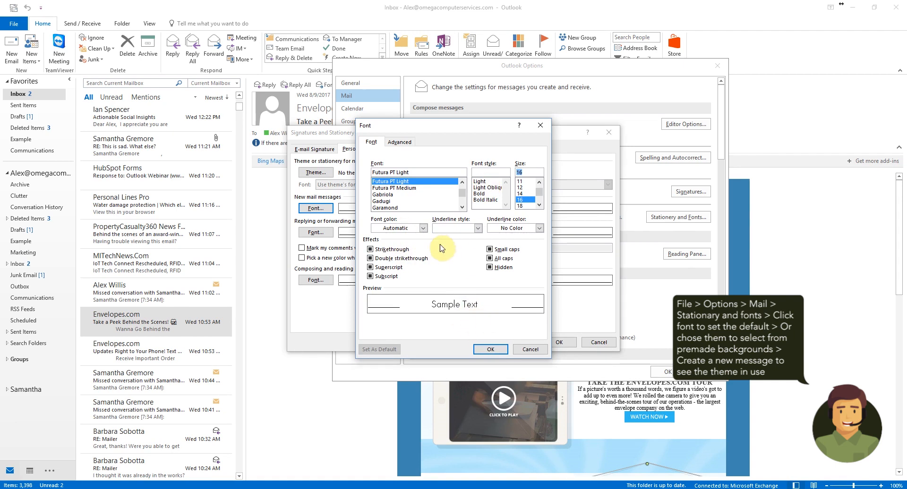
{"action": "left_click", "coordinate": [489, 349]}
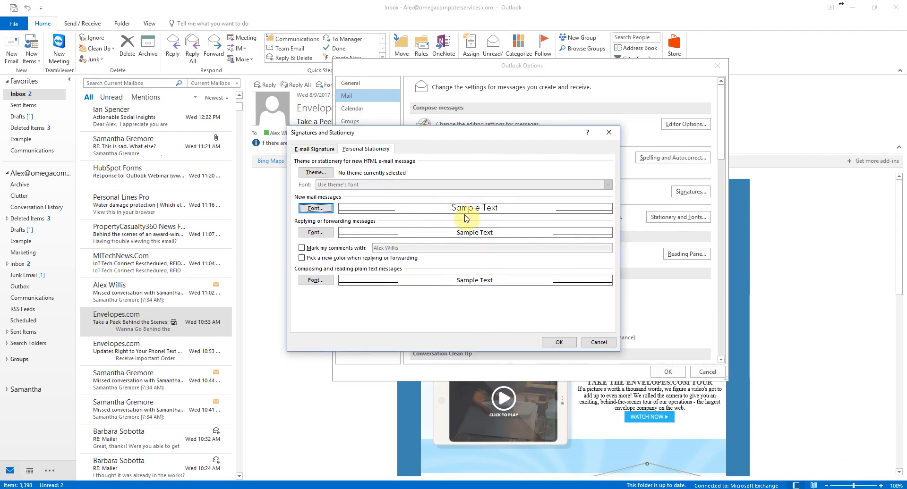
- Apply the Breeze stationery theme, then close Signatures and Stationery and Outlook Options
{"action": "left_click", "coordinate": [322, 174]}
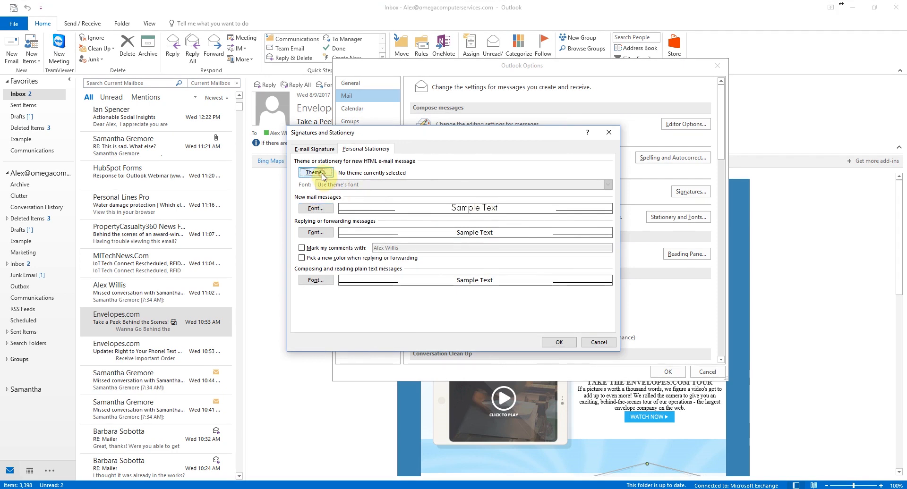
{"action": "left_click", "coordinate": [341, 179]}
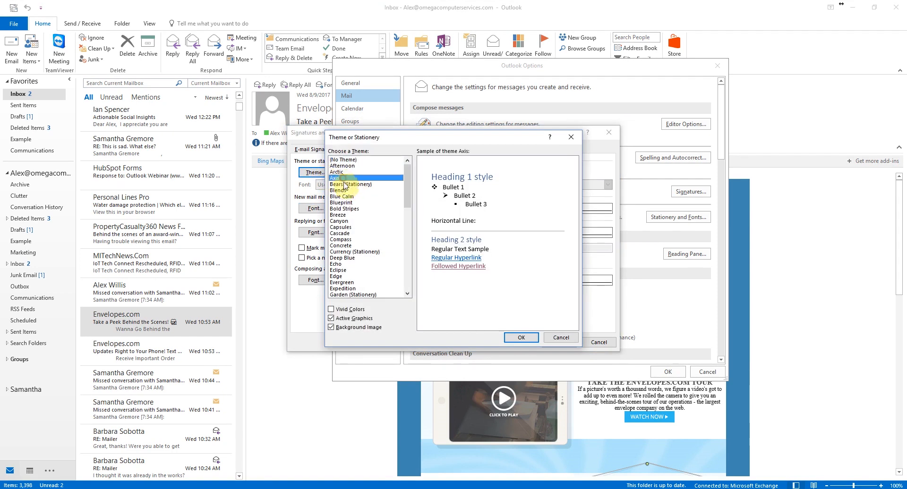
{"action": "left_click", "coordinate": [347, 215]}
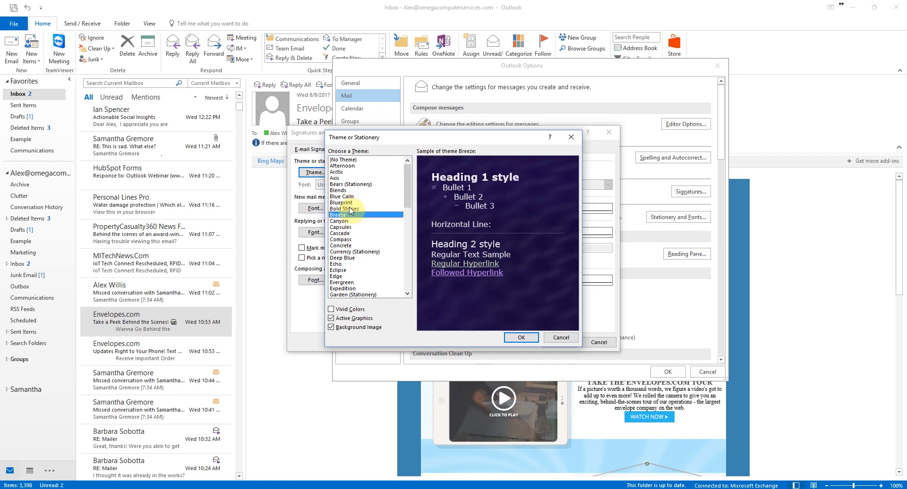
{"action": "left_click", "coordinate": [521, 337]}
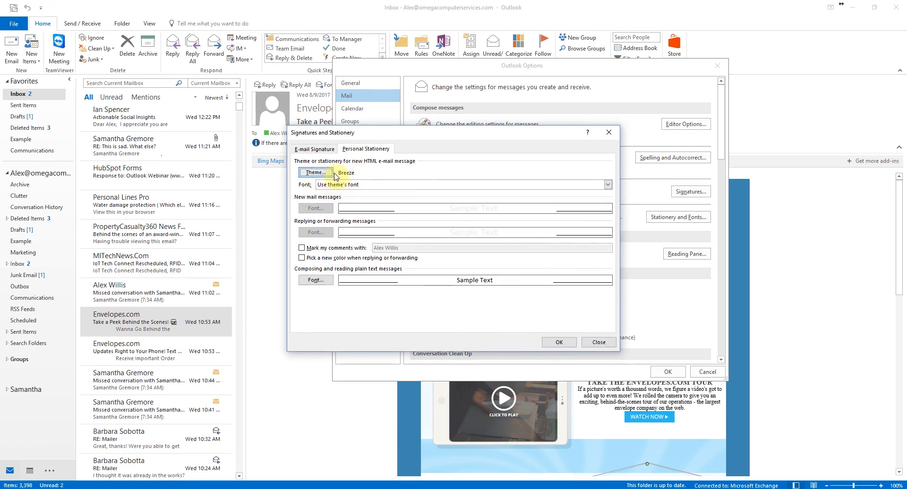
{"action": "left_click", "coordinate": [559, 344]}
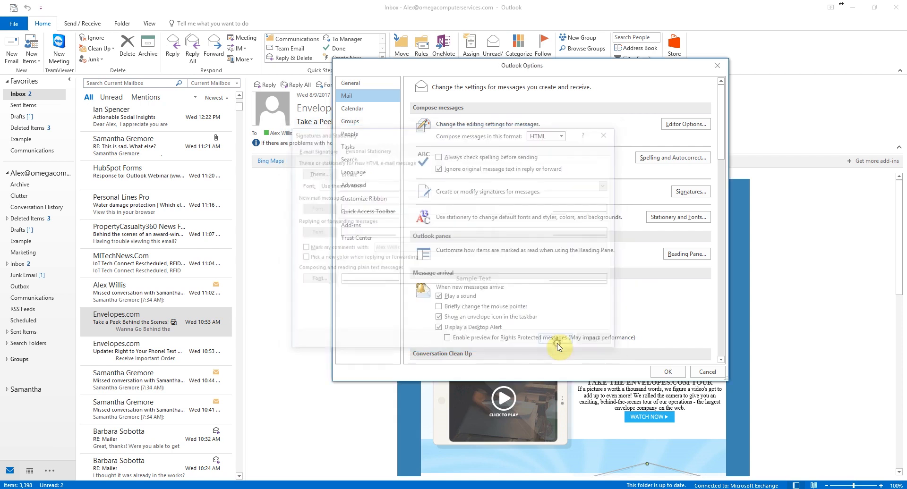
{"action": "left_click", "coordinate": [667, 372]}
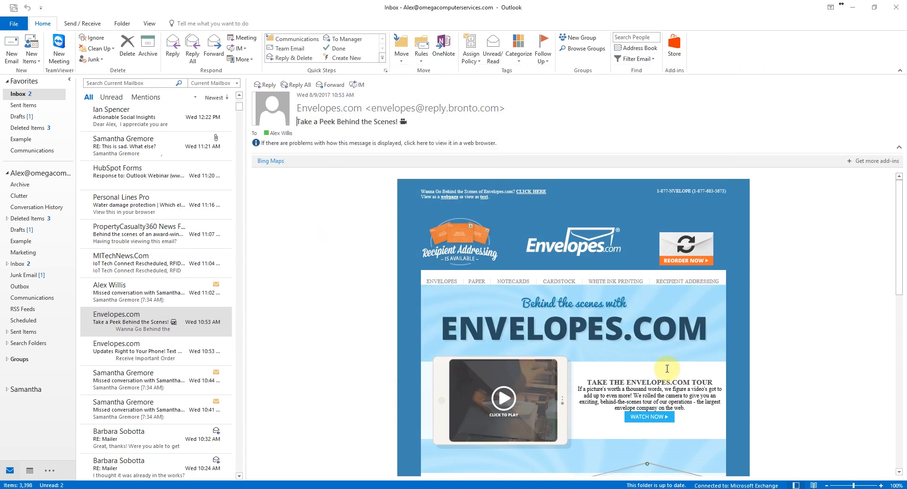
{"action": "left_click", "coordinate": [10, 53]}
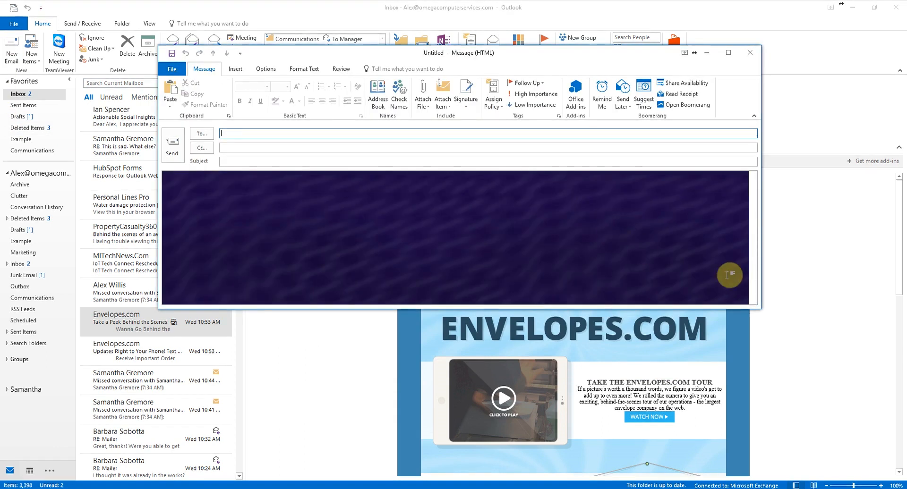
{"action": "left_click_drag", "start_coordinate": [760, 311], "coordinate": [866, 448]}
{"action": "left_click", "coordinate": [302, 199]}
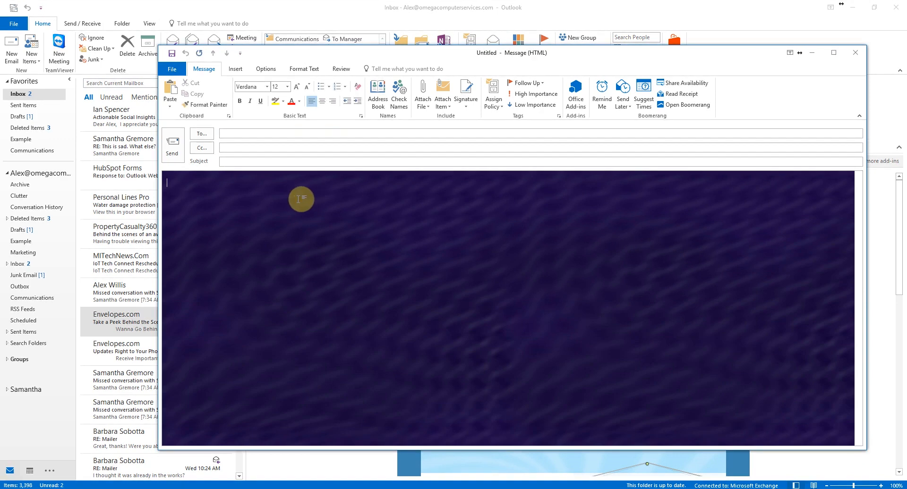
{"action": "type", "text": "Hel"}
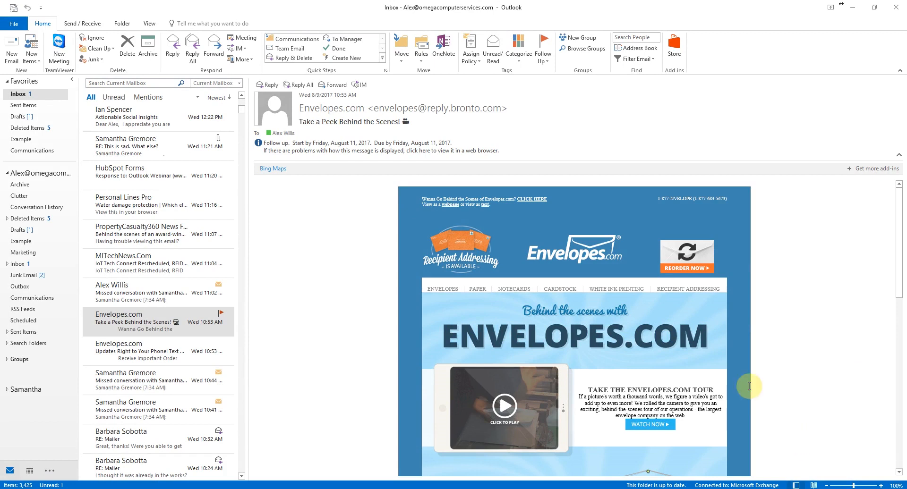
- Go to the Message arrival section of Outlook's Mail options
{"action": "left_click", "coordinate": [14, 24]}
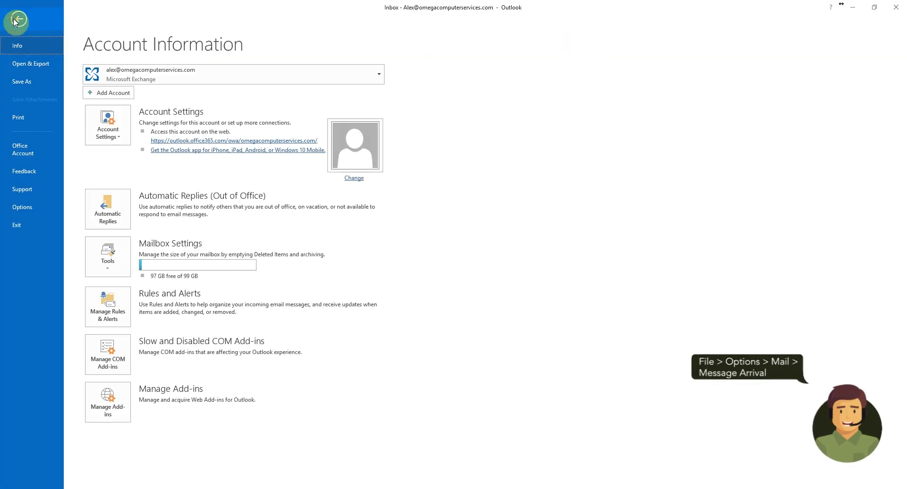
{"action": "left_click", "coordinate": [28, 211]}
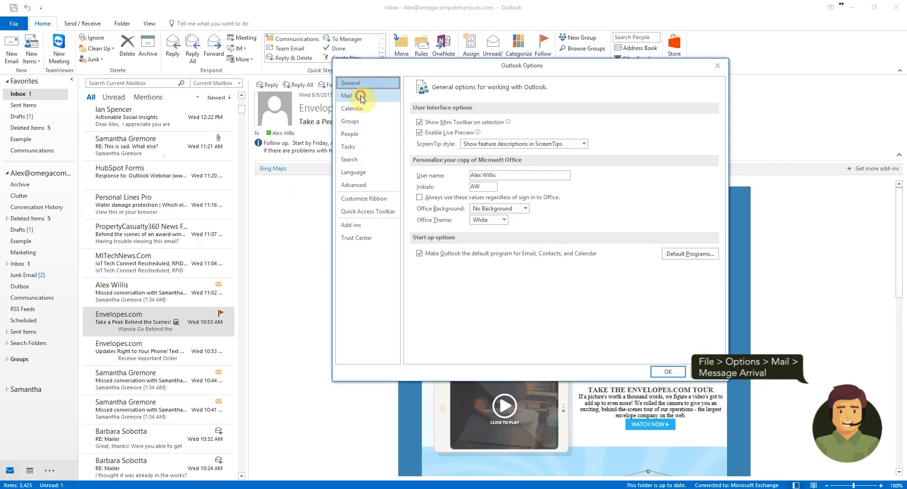
{"action": "left_click", "coordinate": [362, 99]}
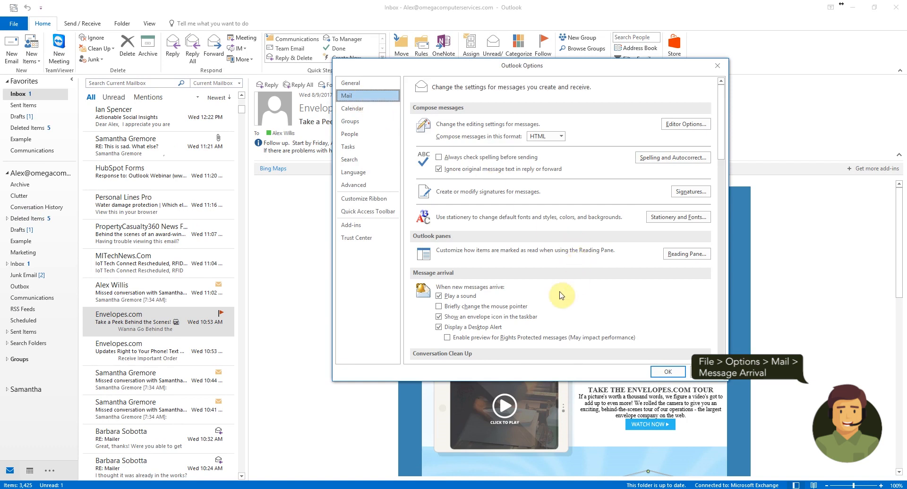
{"action": "scroll", "coordinate": [545, 303], "scroll_direction": "down", "scroll_amount": 1}
{"action": "scroll", "coordinate": [545, 302], "scroll_direction": "down", "scroll_amount": 2}
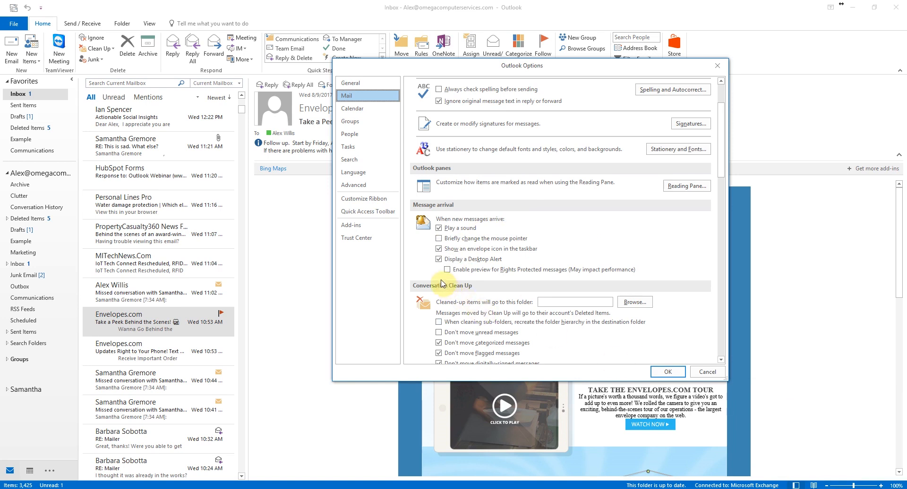
- Toggle Play a sound and Display a Desktop Alert off and back on, then save
{"action": "left_click", "coordinate": [439, 228]}
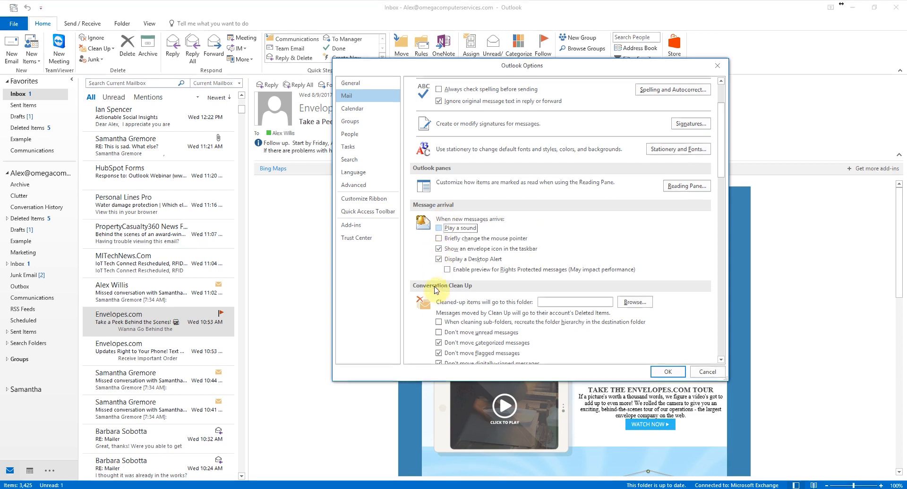
{"action": "left_click", "coordinate": [438, 259]}
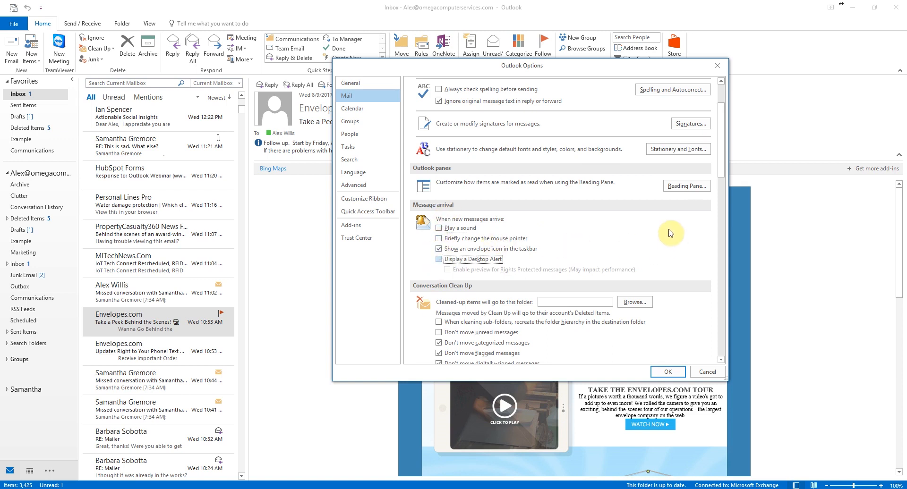
{"action": "left_click", "coordinate": [438, 228]}
{"action": "left_click", "coordinate": [439, 259]}
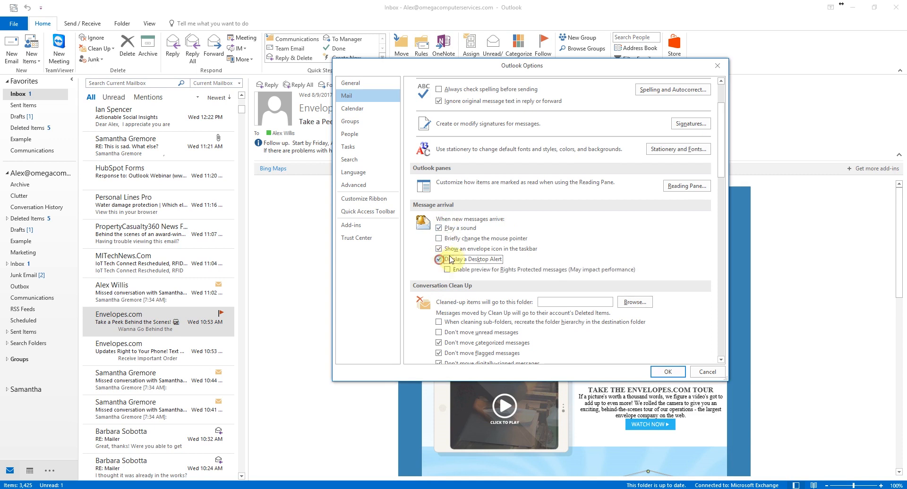
{"action": "left_click", "coordinate": [667, 372]}
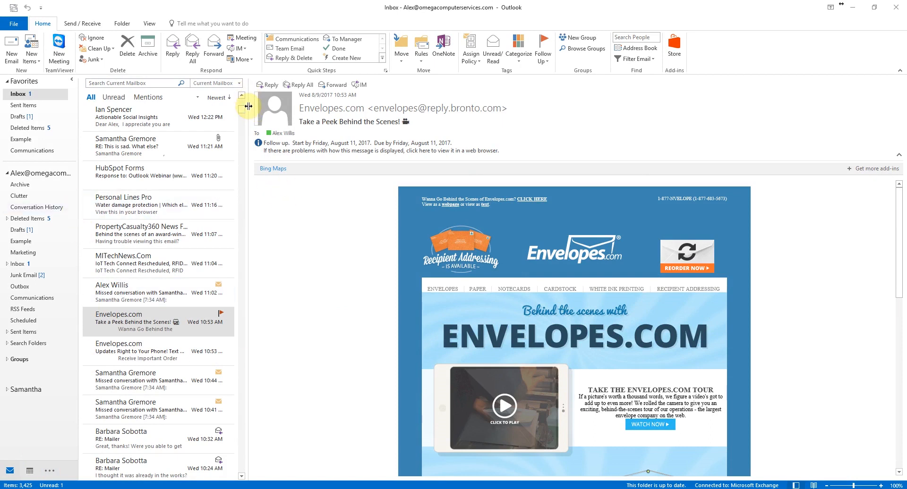
- Drag the message list and folder pane splitters to resize the Inbox panes
{"action": "left_click_drag", "start_coordinate": [248, 107], "coordinate": [238, 138]}
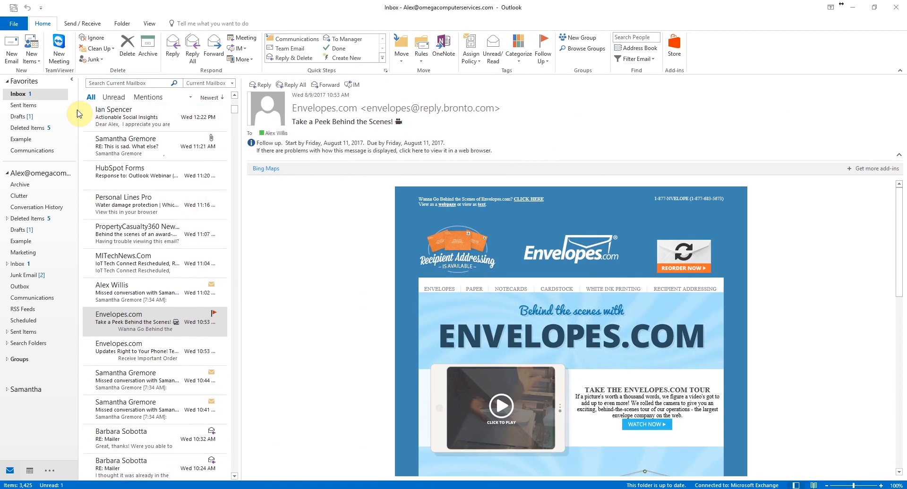
{"action": "mouse_move", "coordinate": [80, 110]}
{"action": "left_mouse_down"}
{"action": "mouse_move", "coordinate": [222, 113]}
{"action": "mouse_move", "coordinate": [95, 116]}
{"action": "left_mouse_up"}
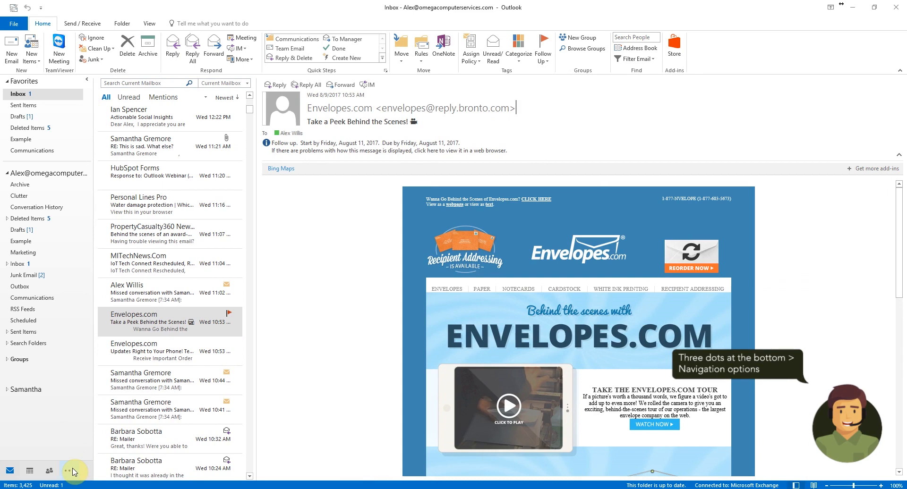
- Turn off Compact Navigation so the navigation bar shows labelled entries
{"action": "left_click", "coordinate": [69, 470]}
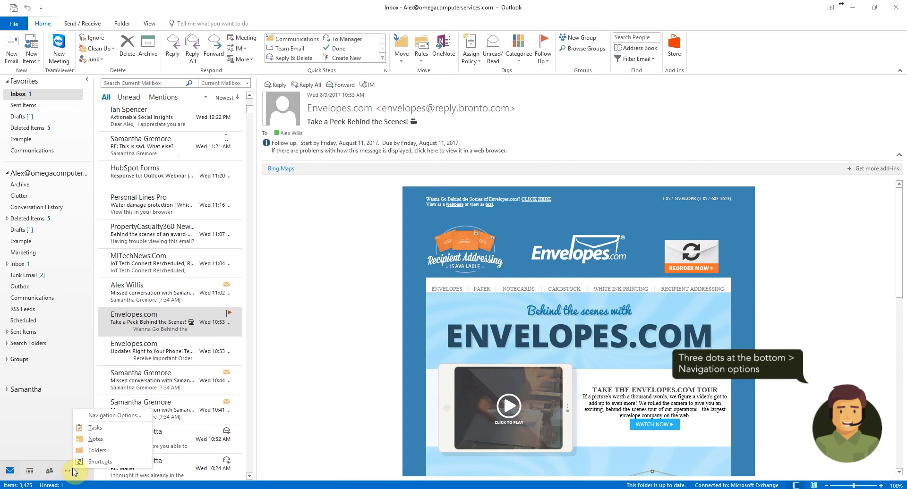
{"action": "left_click", "coordinate": [110, 415]}
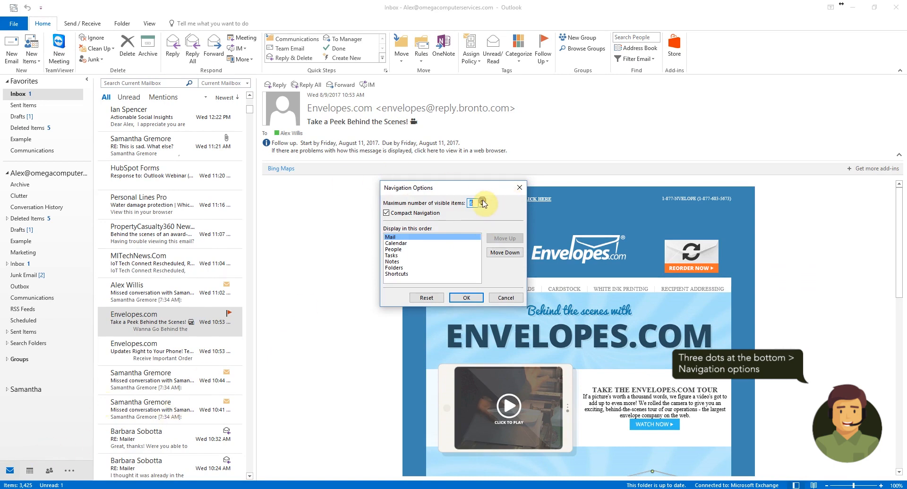
{"action": "left_click", "coordinate": [387, 214]}
{"action": "left_click", "coordinate": [466, 298]}
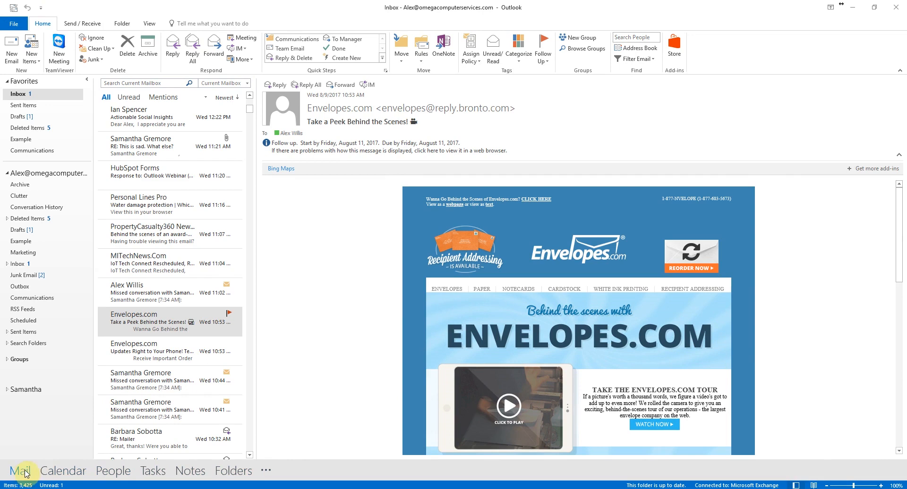
- Visit Calendar, return to Mail, and widen the message list
{"action": "left_click", "coordinate": [50, 471]}
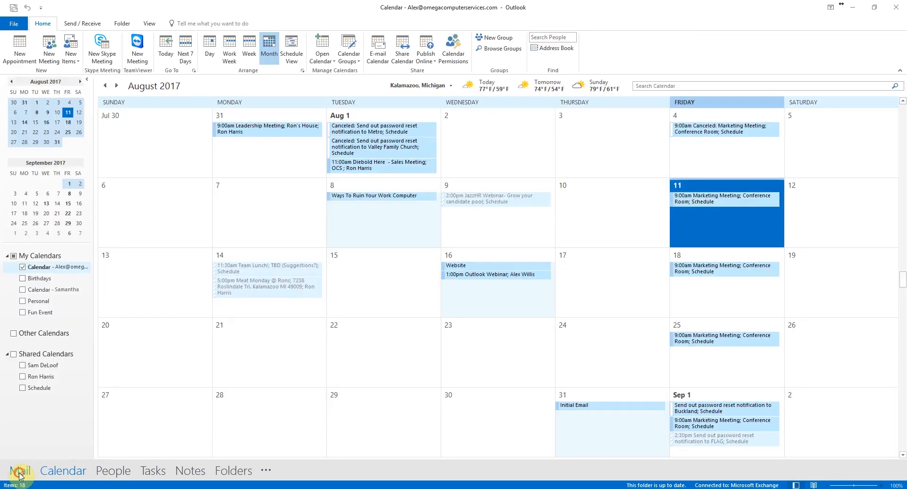
{"action": "left_click", "coordinate": [19, 471]}
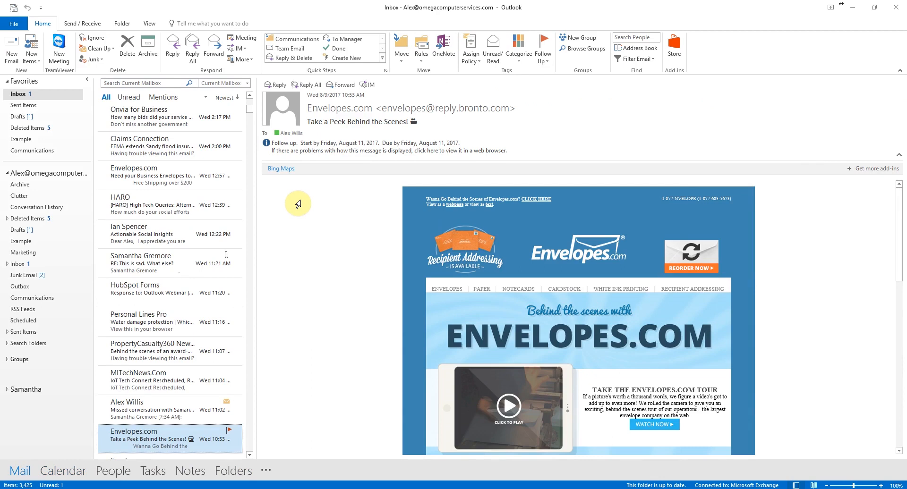
{"action": "left_click_drag", "start_coordinate": [255, 158], "coordinate": [423, 171]}
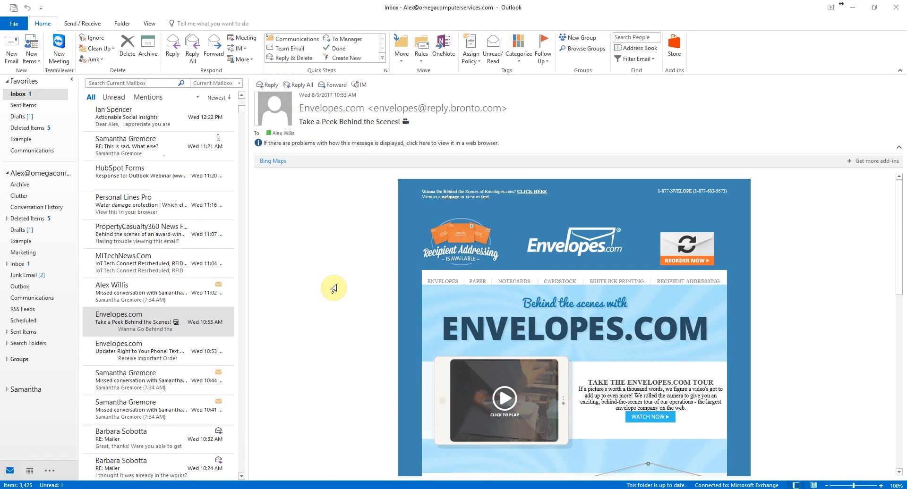
{"action": "key", "text": "ctrl+shift+m"}
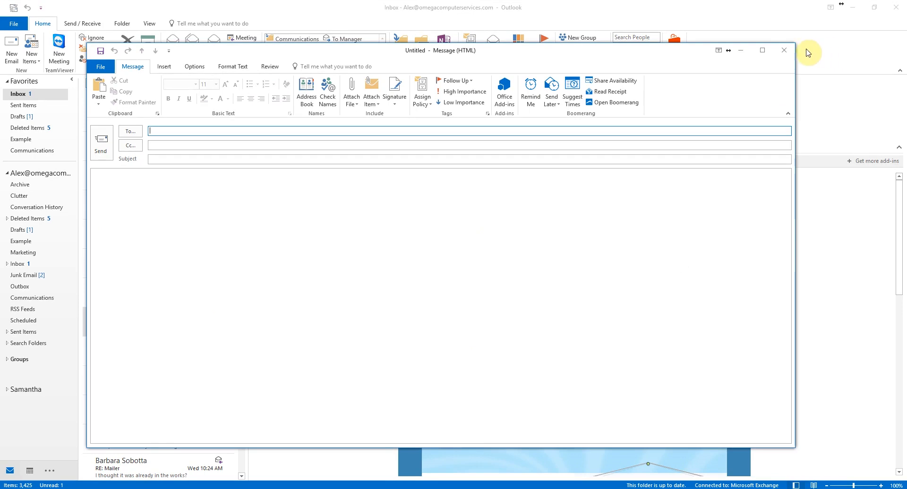
{"action": "left_click", "coordinate": [784, 50]}
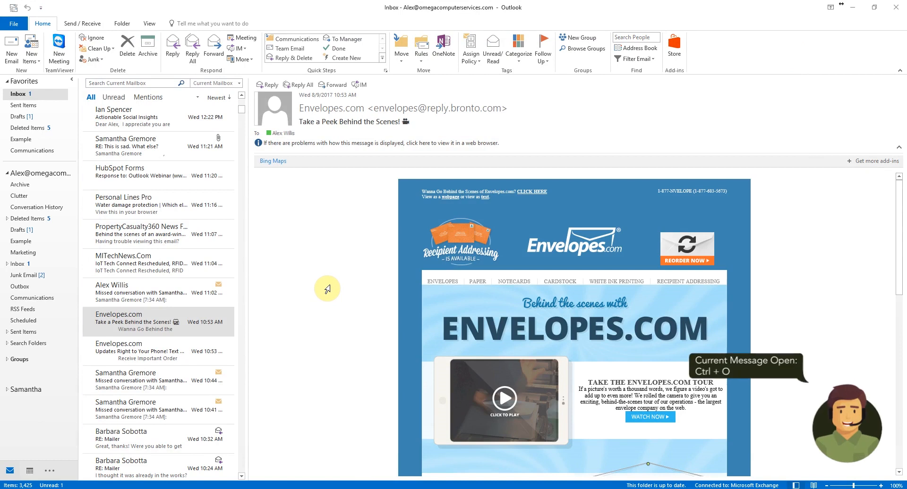
{"action": "key", "text": "ctrl+o"}
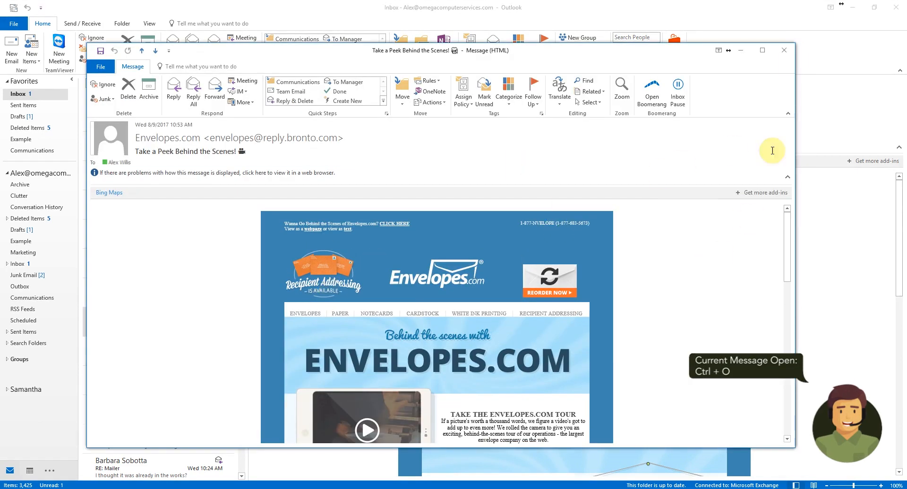
{"action": "left_click", "coordinate": [784, 53]}
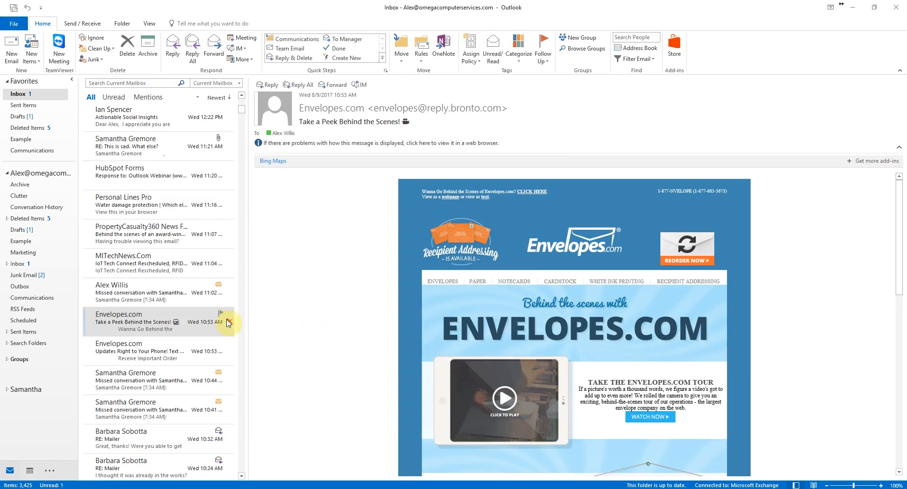
{"action": "left_click", "coordinate": [186, 311]}
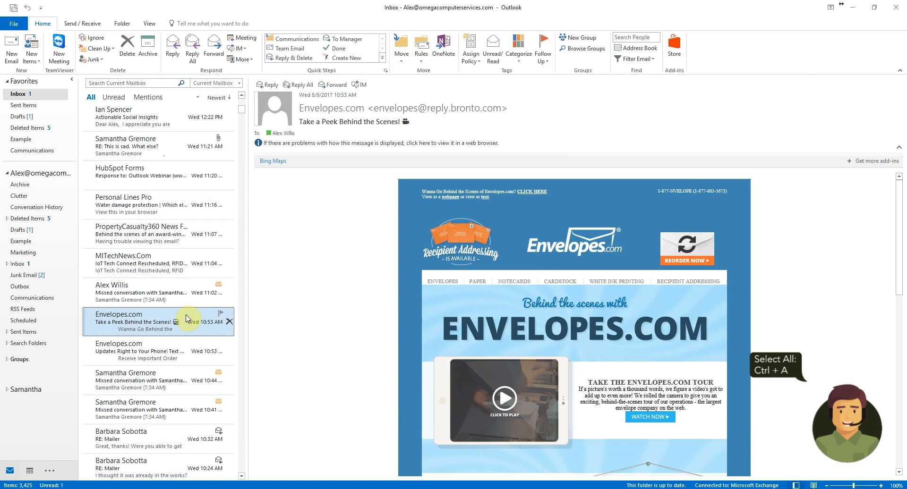
{"action": "key", "text": "ctrl+a"}
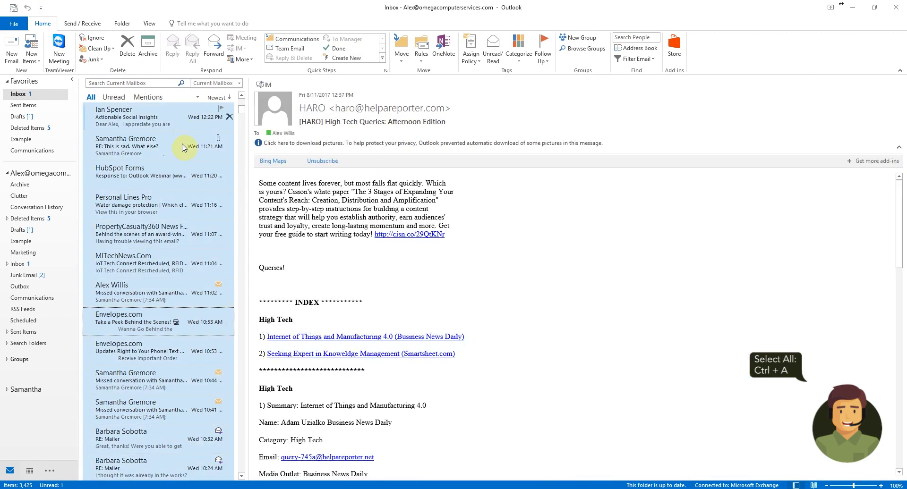
{"action": "right_click", "coordinate": [191, 228]}
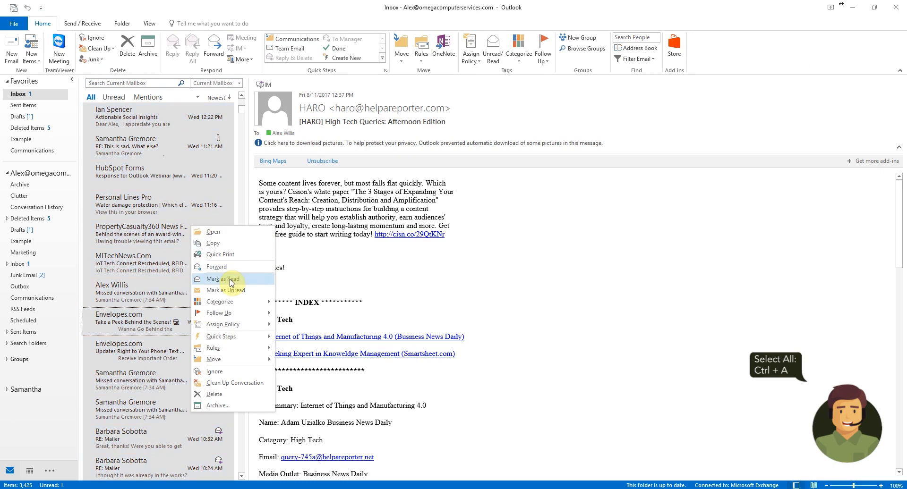
{"action": "left_click", "coordinate": [537, 244]}
{"action": "left_click", "coordinate": [189, 329]}
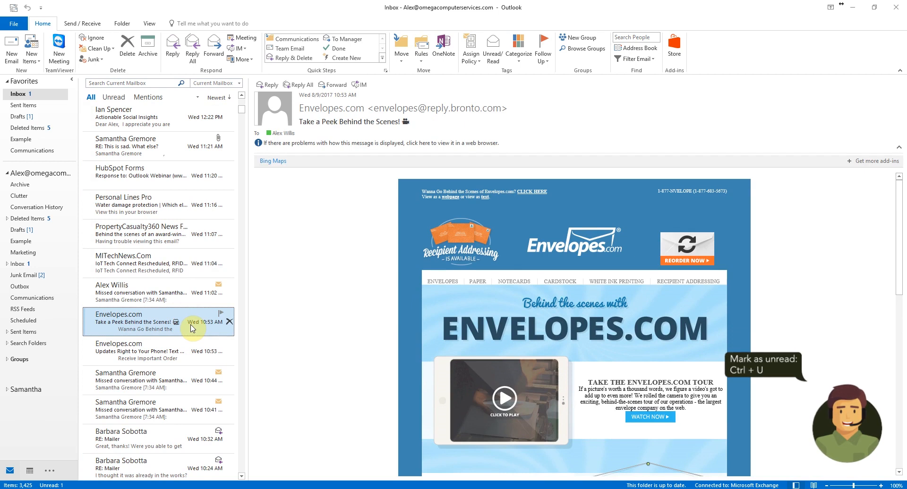
{"action": "key", "text": "ctrl+u"}
{"action": "left_click", "coordinate": [193, 294]}
{"action": "left_click", "coordinate": [177, 323]}
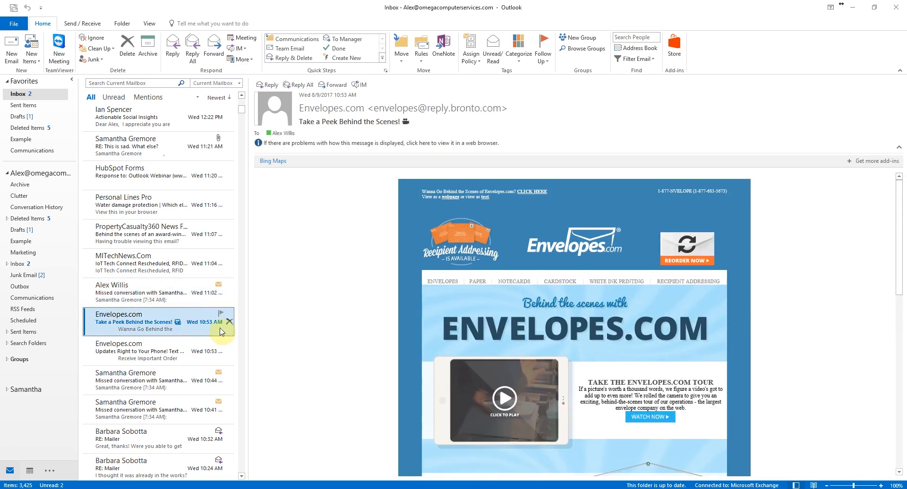
{"action": "key", "text": "ctrl+q"}
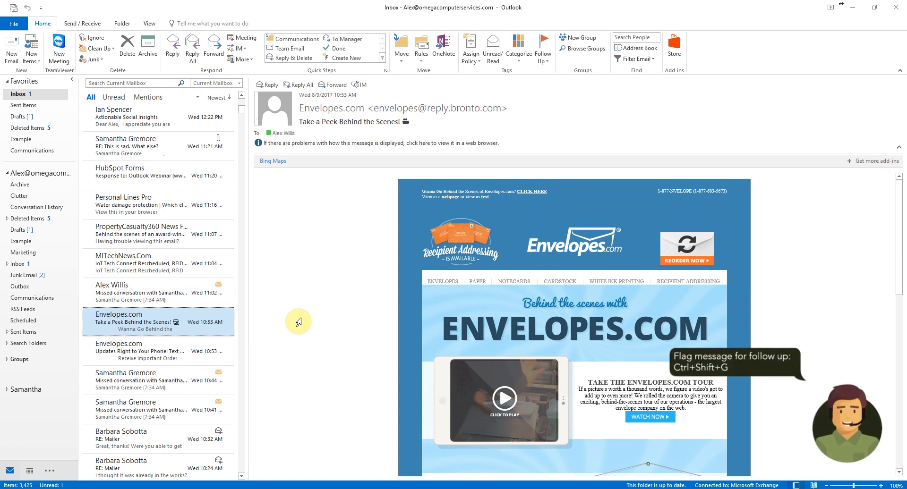
- Flag the Envelopes.com message for follow-up due Friday, August 11, 2017, using Ctrl+Shift+G
{"action": "key", "text": "ctrl+shift+g"}
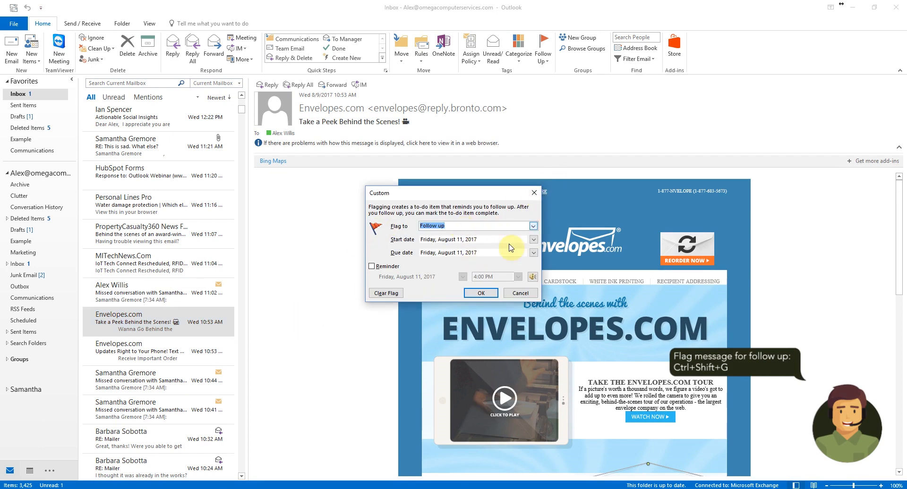
{"action": "left_click", "coordinate": [478, 293]}
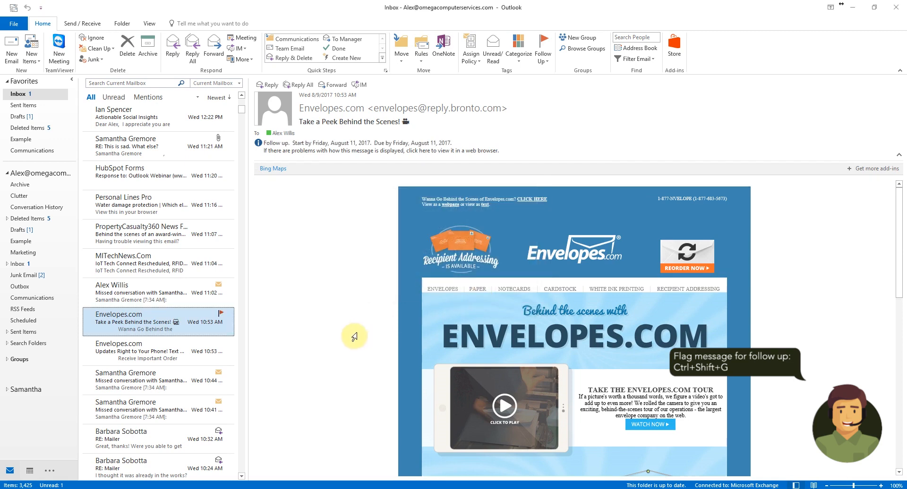